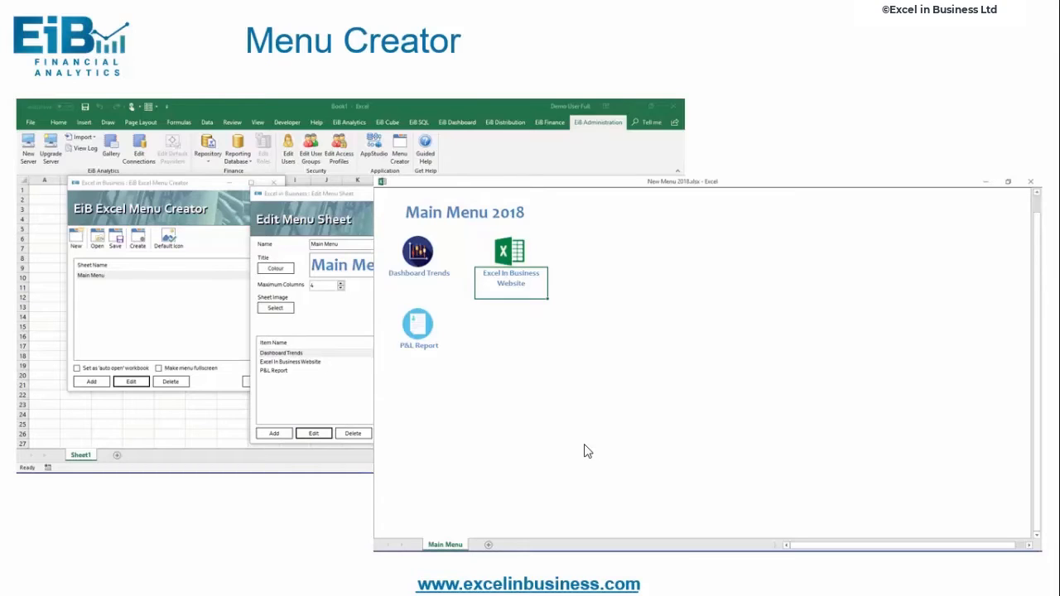
Step: Switch to the EiB Analytics Main Menu workbook in Excel and leave the full-screen display
key("alt+Tab")
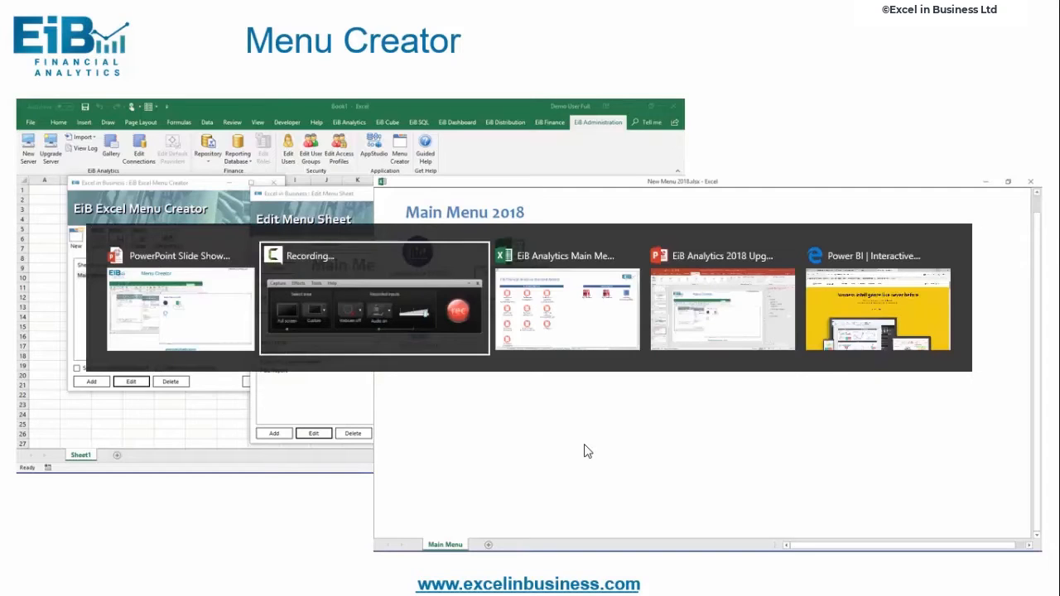
key("Tab")
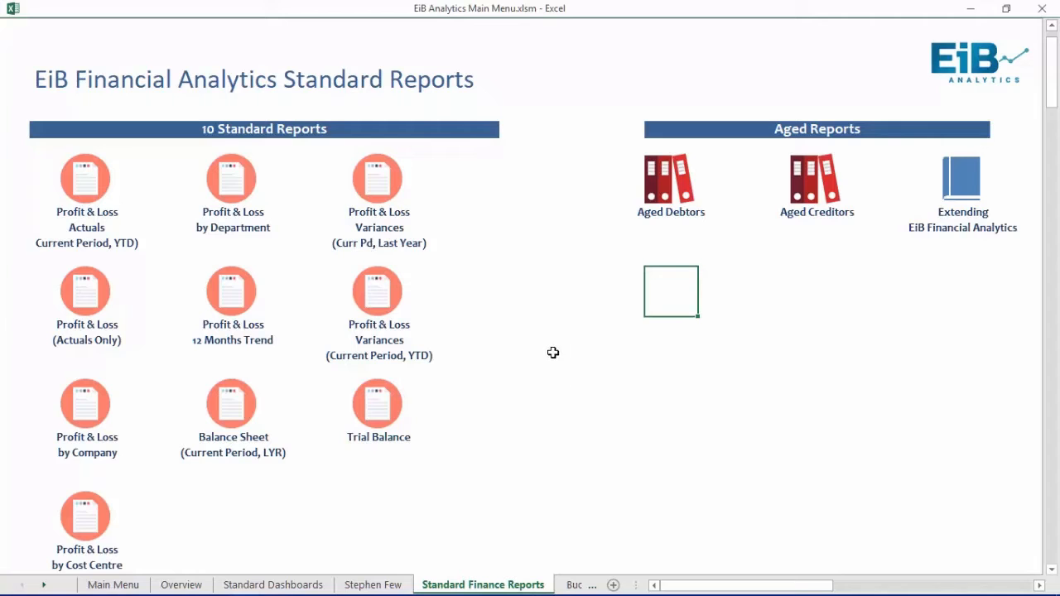
key("Escape")
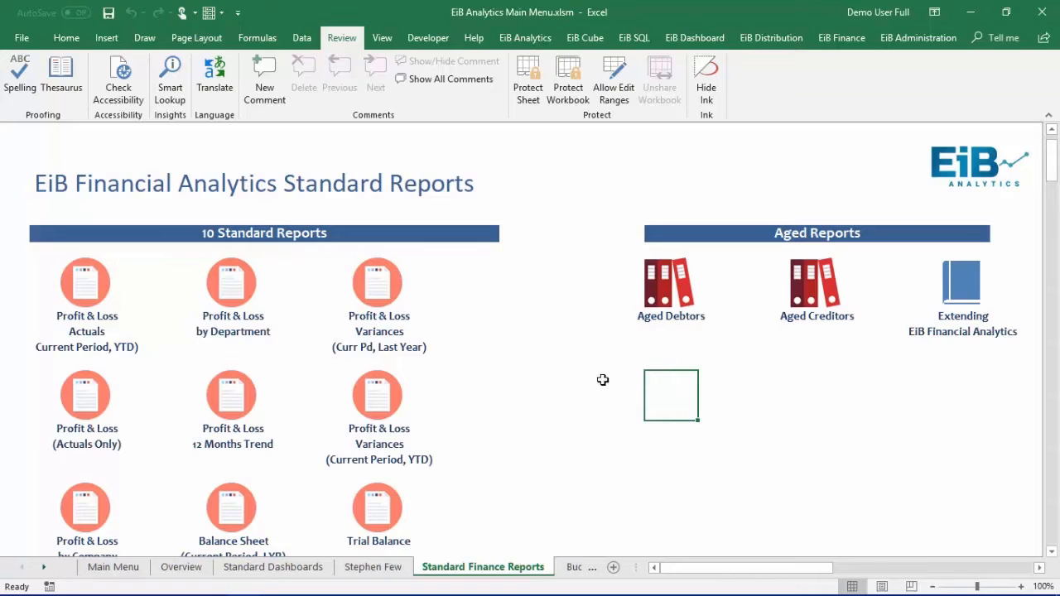
Step: Copy the Profit & Loss Variances (Current Period, YTD) icon into the empty cell below Aged Debtors
left_click(388, 402)
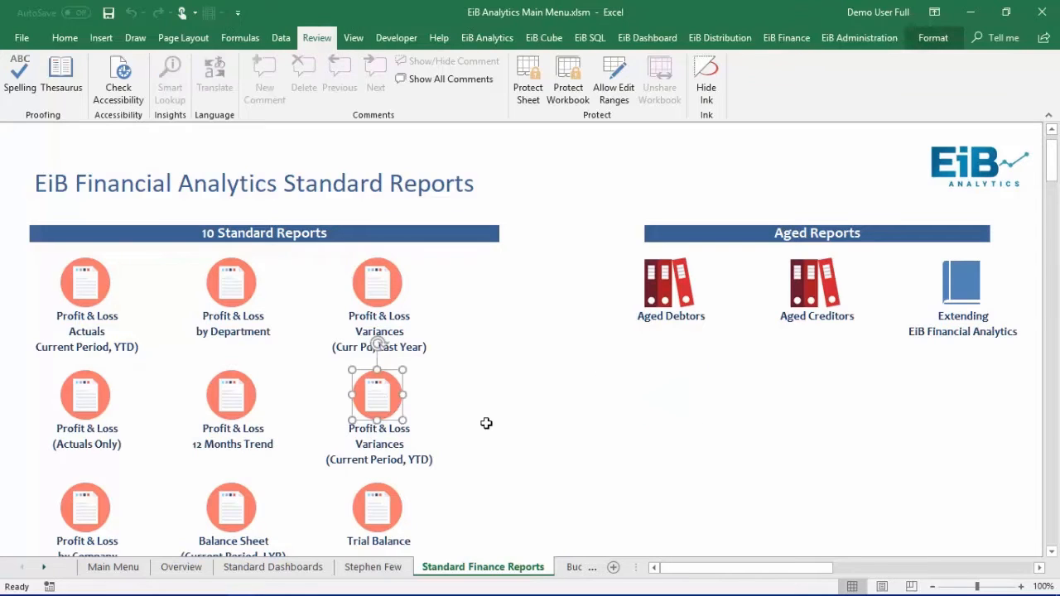
left_click(644, 381)
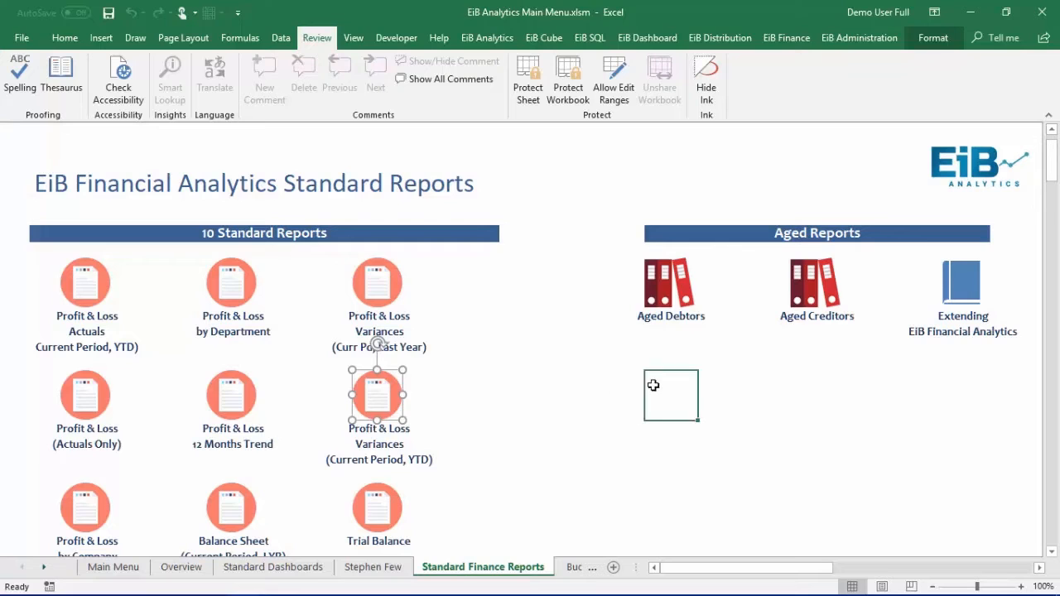
key("ctrl+v")
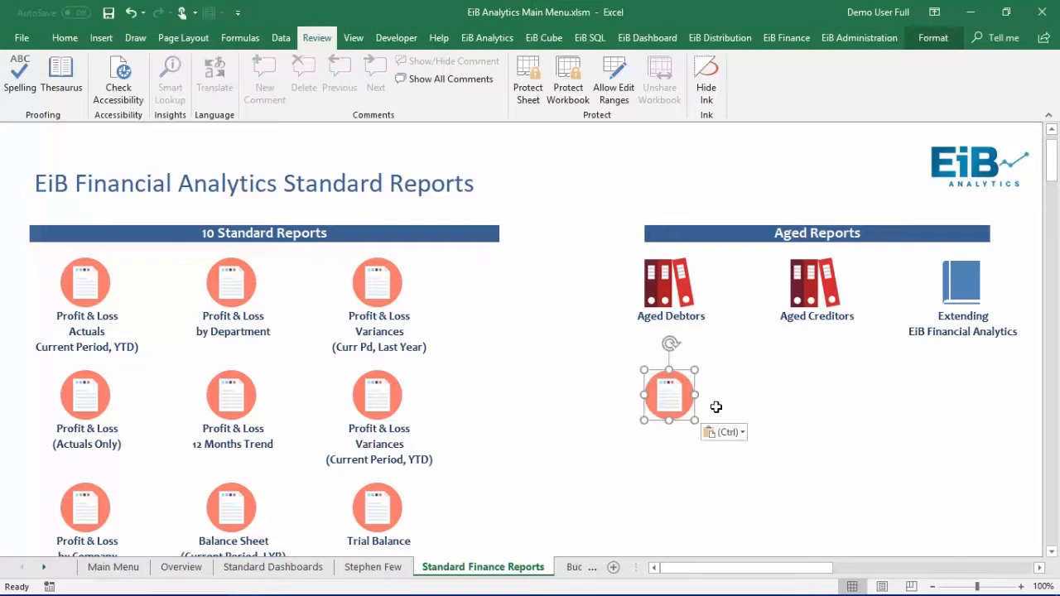
Step: Insert a gallery link to Trial Balance.xlsx from 01.EiB Financial Analytics, 02.Financial Reports, 01.Standard Reports in the cell beneath the copied icon
left_click(668, 436)
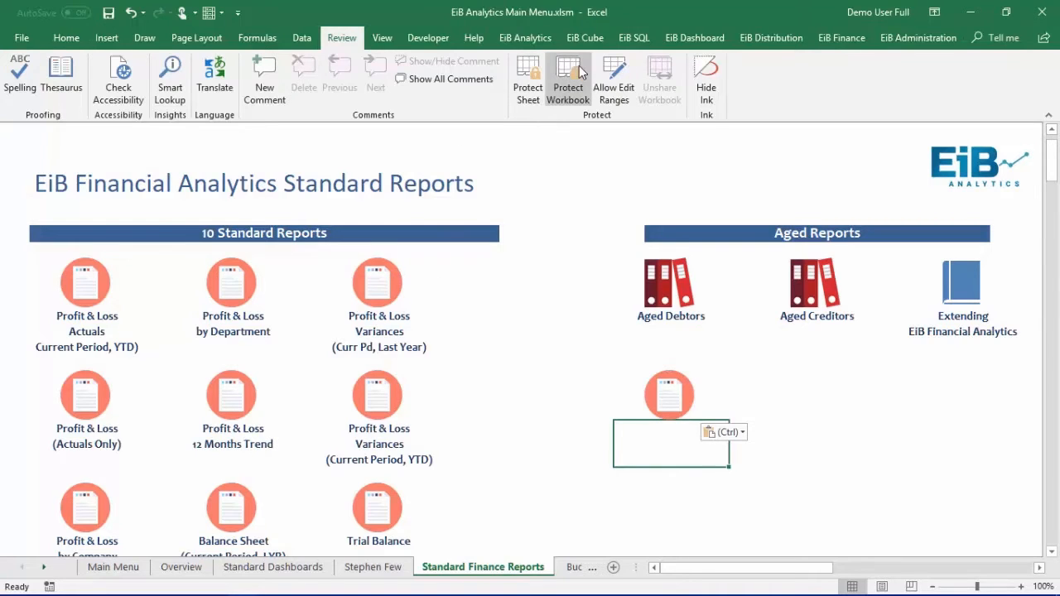
left_click(525, 38)
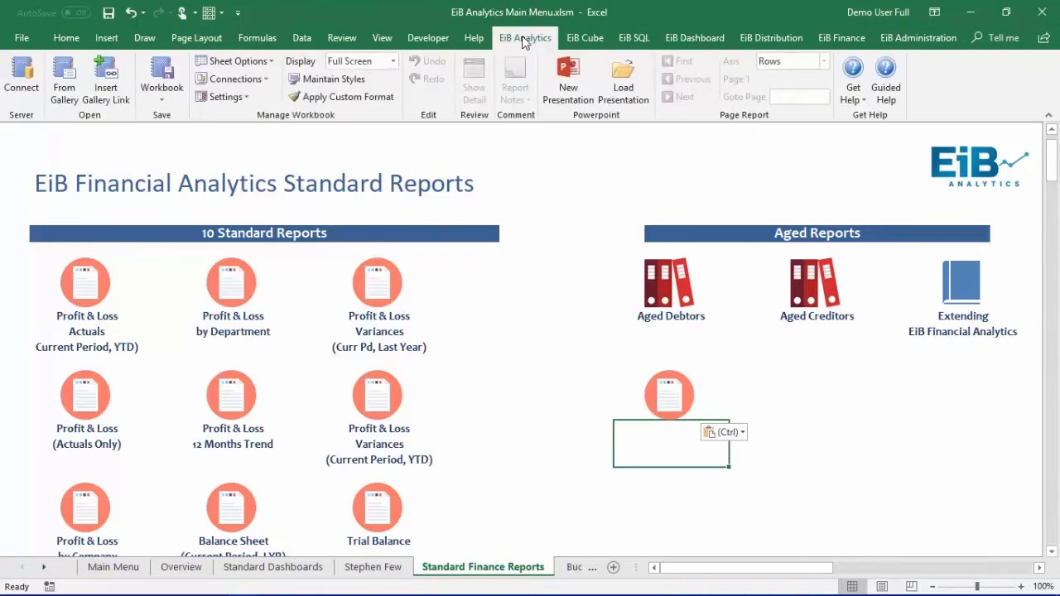
left_click(106, 94)
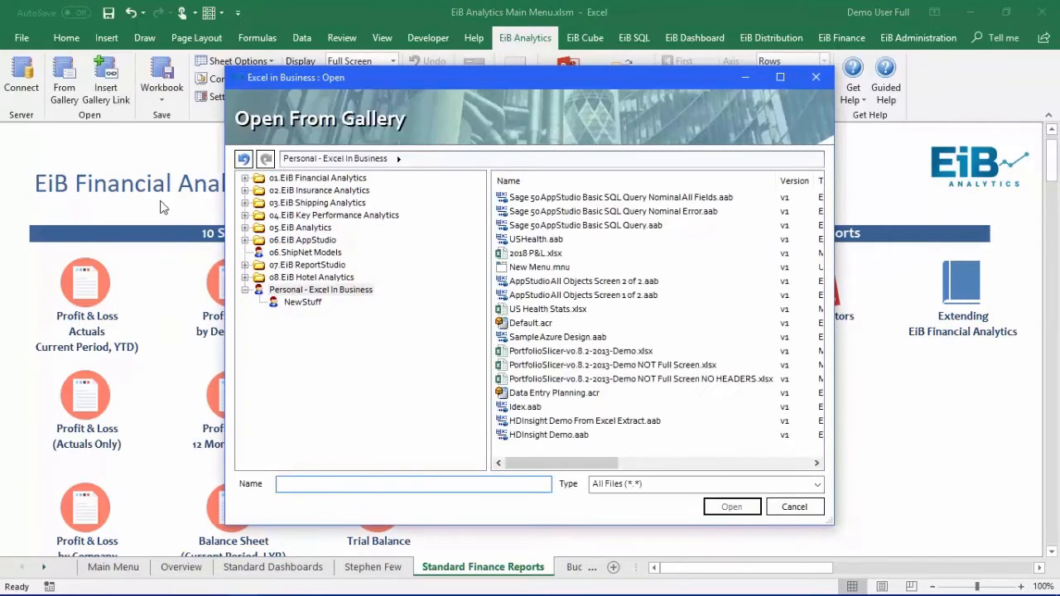
left_click(245, 180)
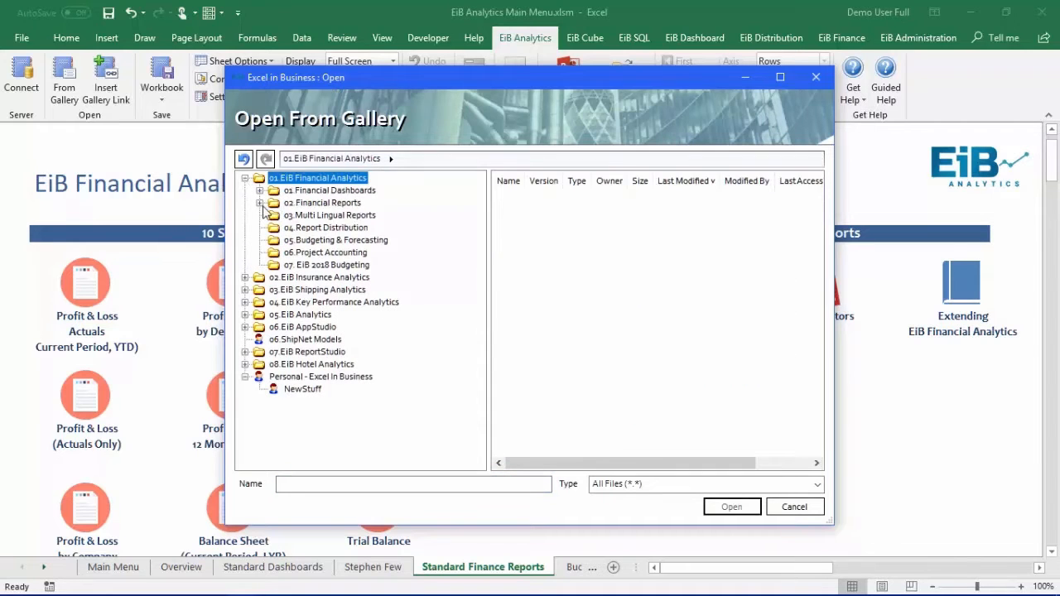
left_click(260, 203)
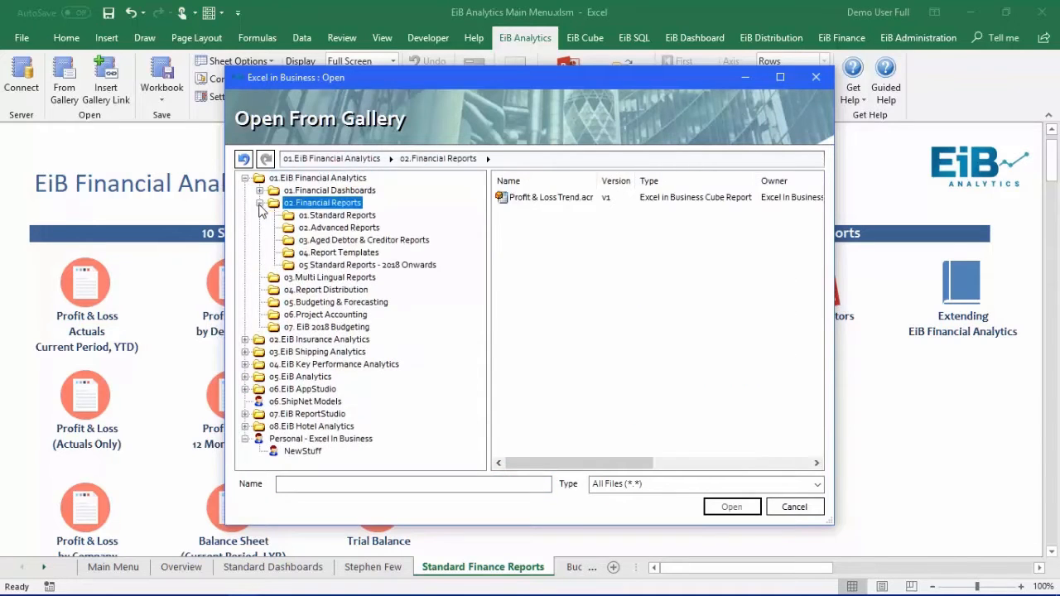
left_click(331, 216)
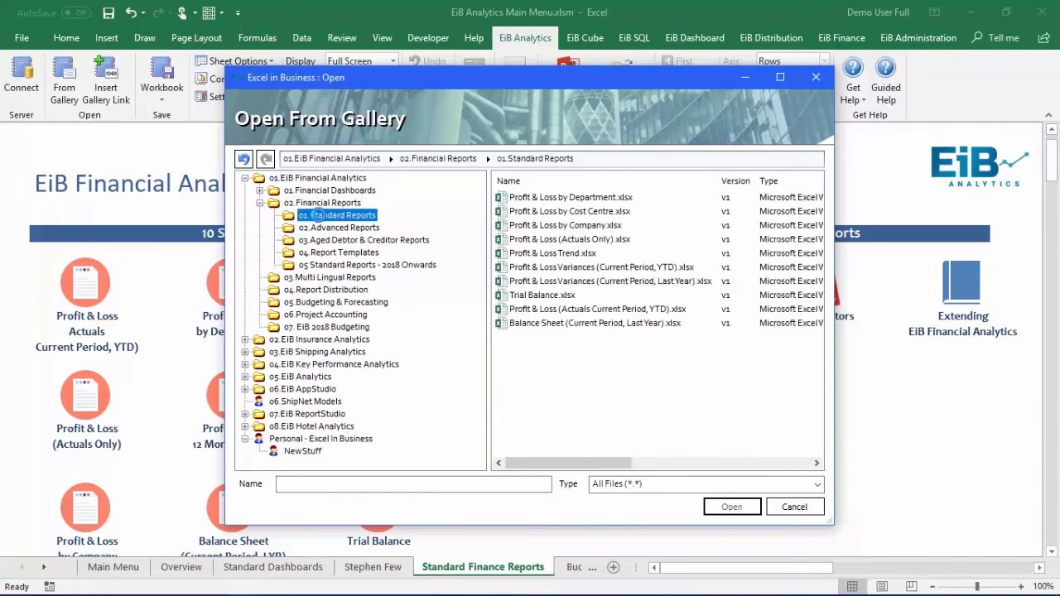
left_click(543, 298)
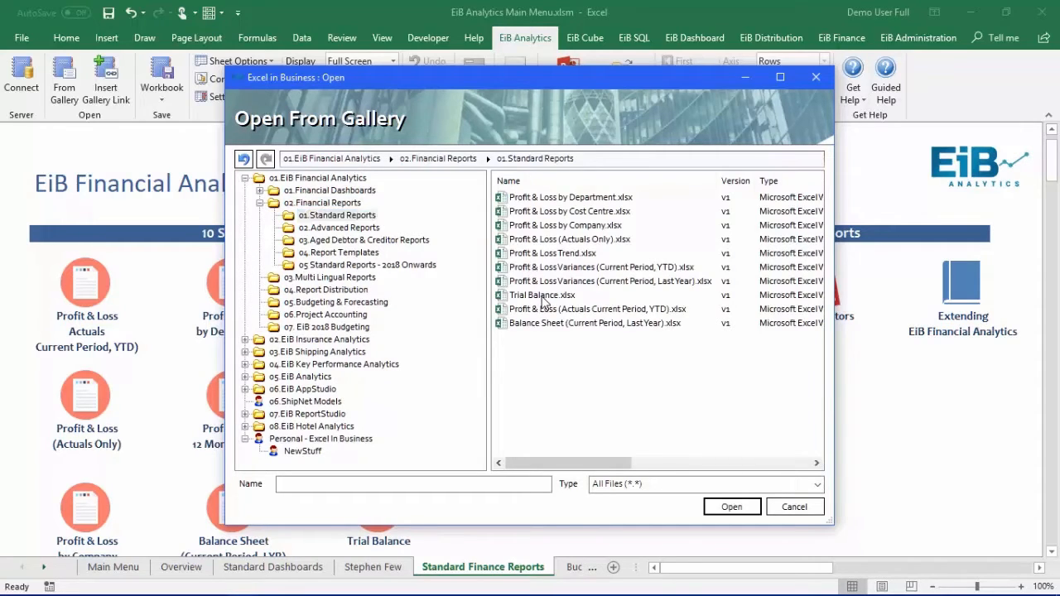
double_click(544, 298)
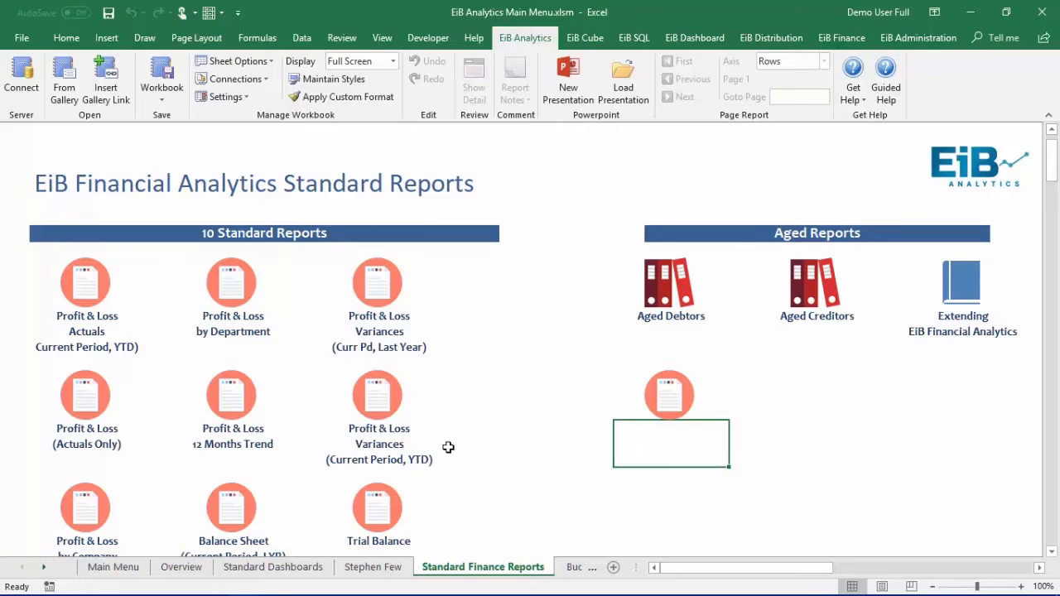
Step: Apply only the formats of the Profit & Loss Variances (Current Period, YTD) label to the new link cell under Aged Debtors
right_click(380, 457)
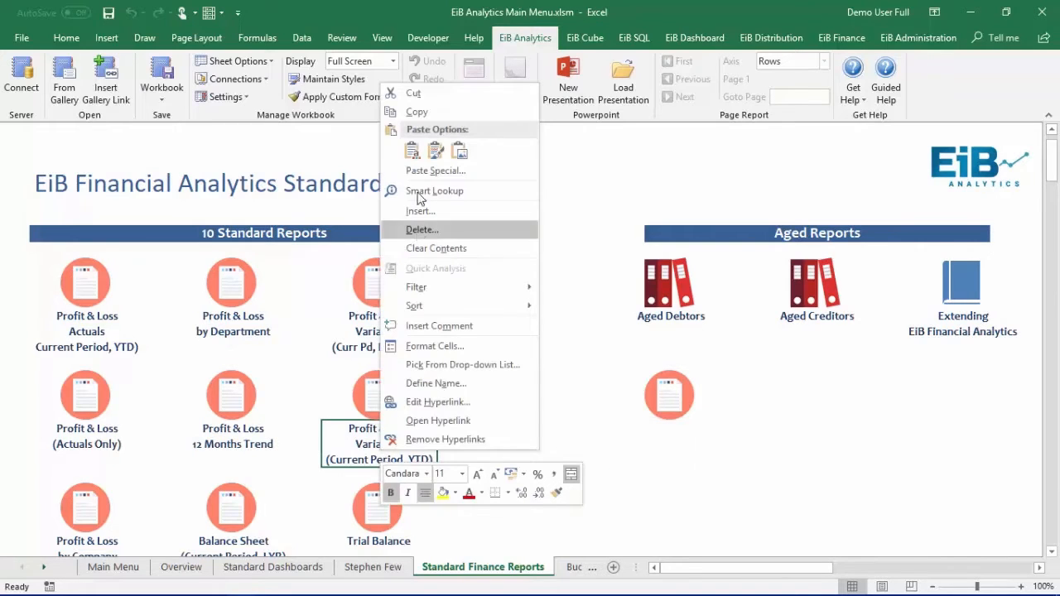
left_click(418, 112)
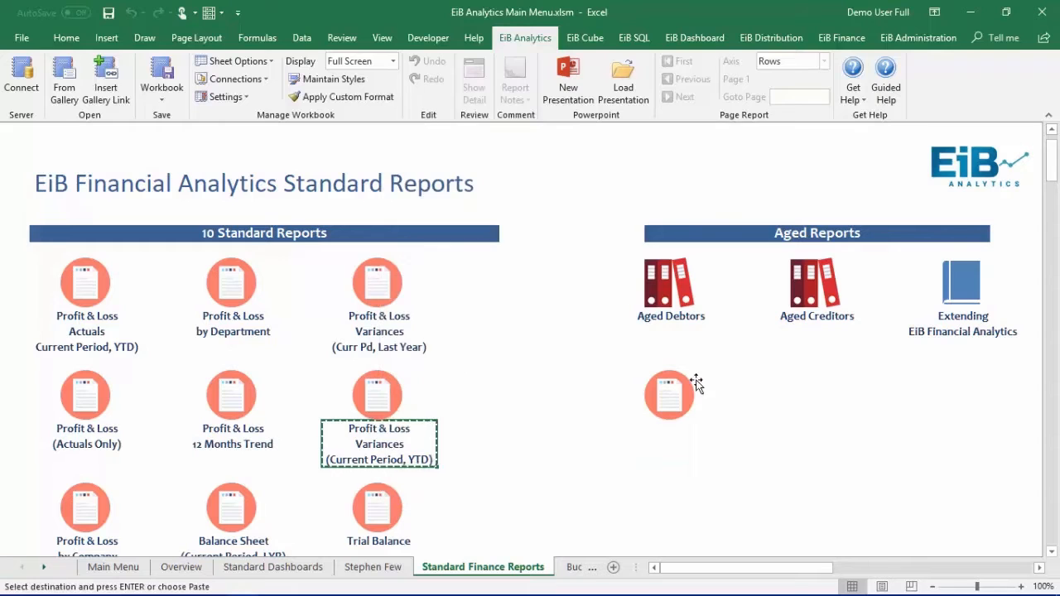
right_click(665, 451)
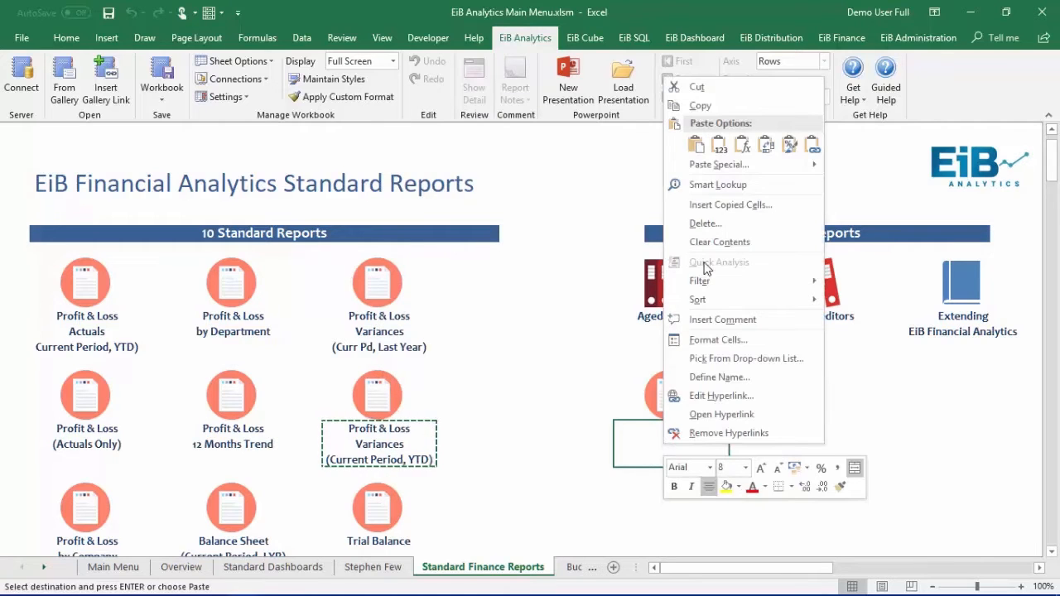
left_click(719, 164)
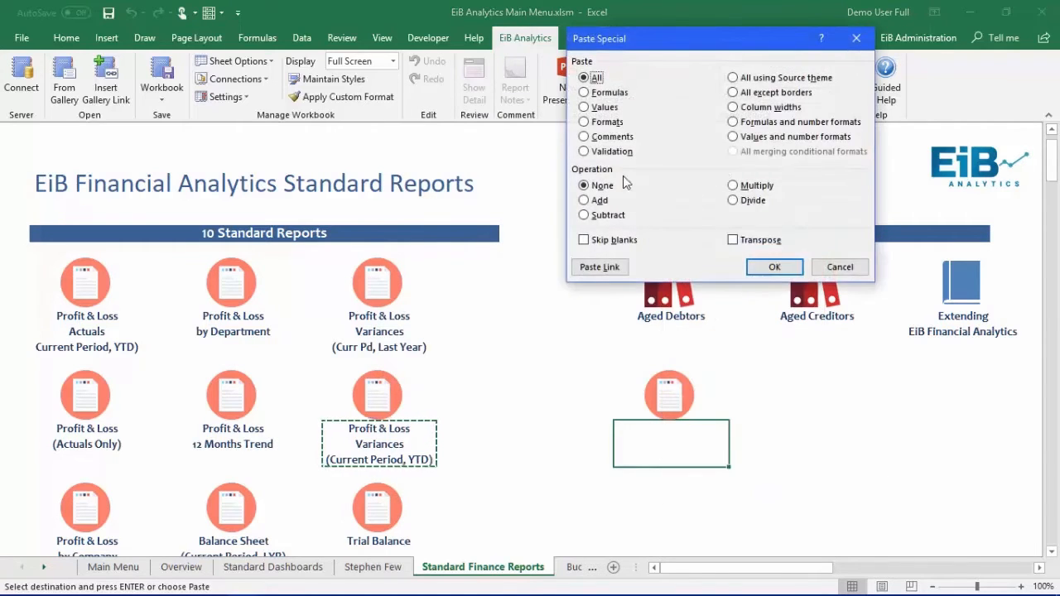
left_click(603, 124)
key("Return")
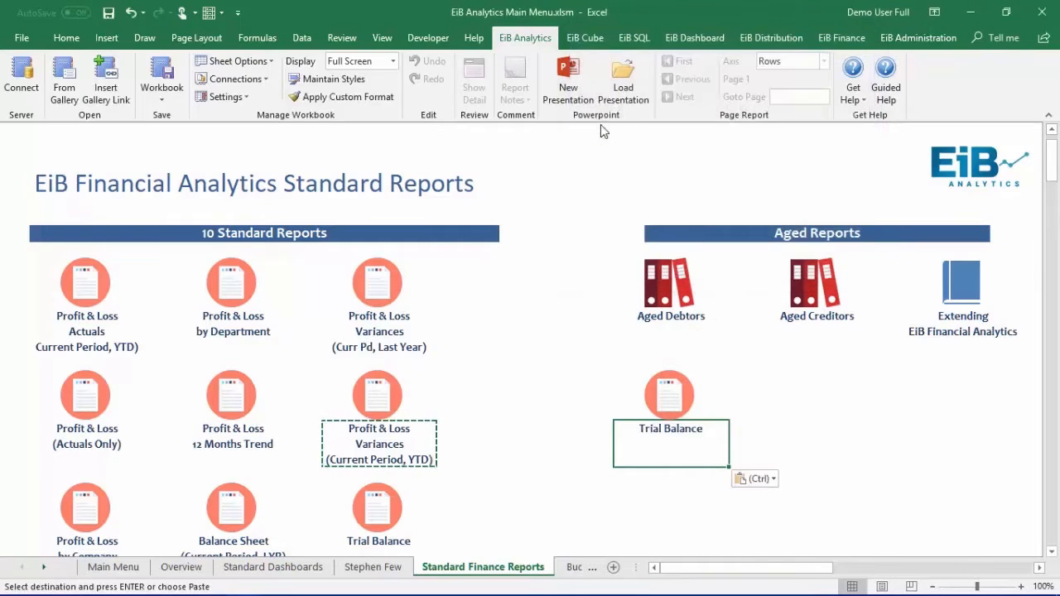
left_click(853, 448)
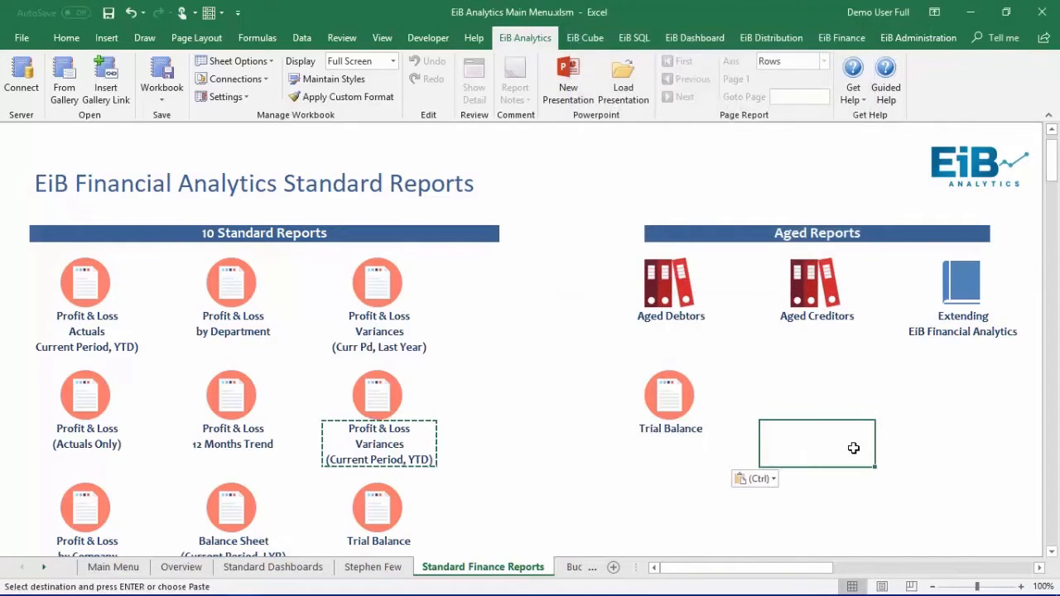
key("Escape")
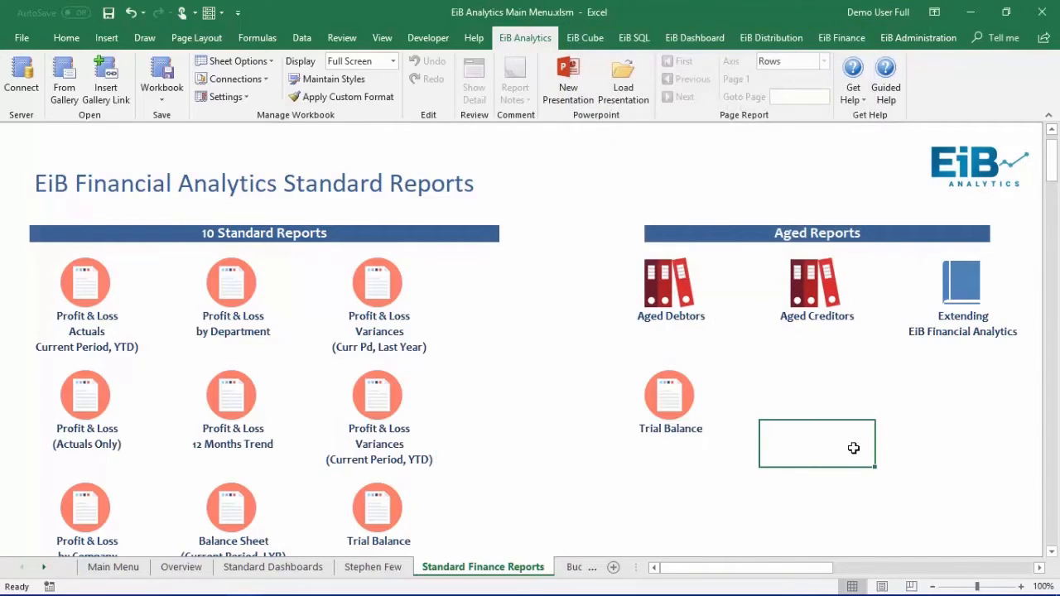
Step: Test the new Trial Balance link by opening its report, and close the report without saving
left_click(679, 439)
left_click(679, 439)
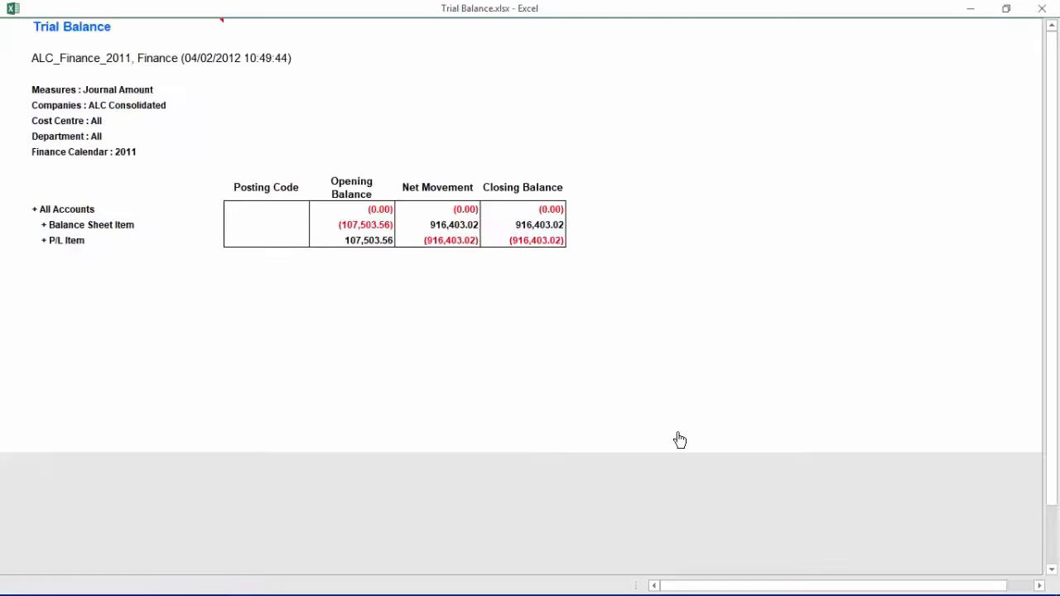
left_click(1043, 12)
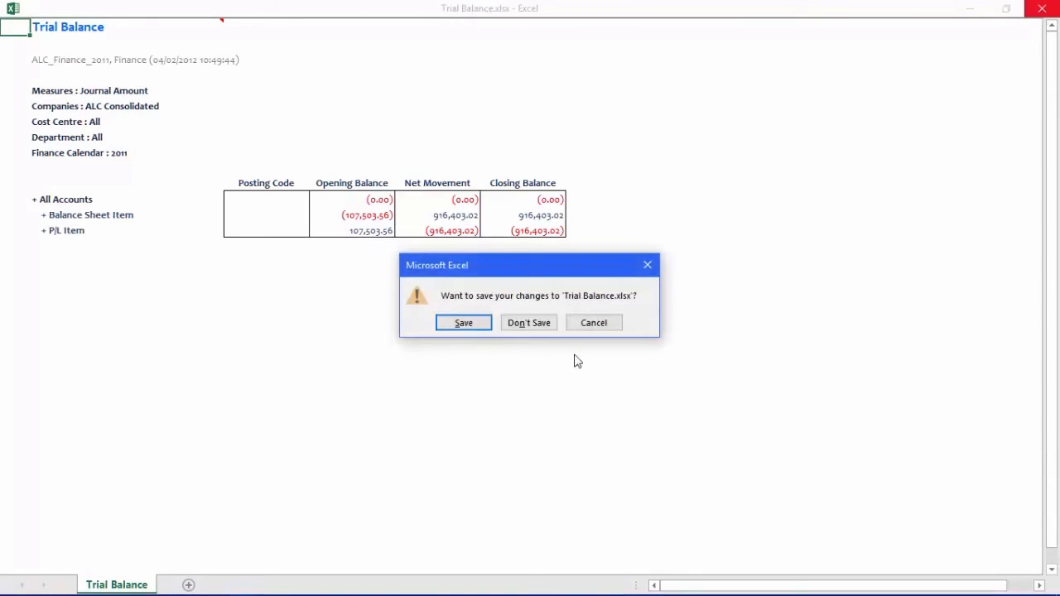
left_click(530, 327)
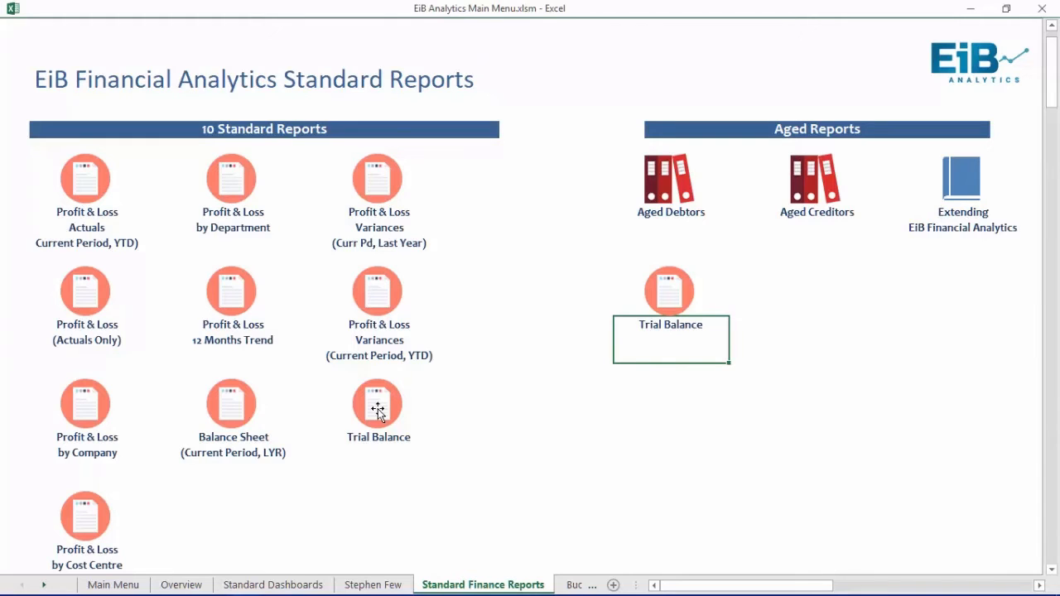
key("alt+Tab")
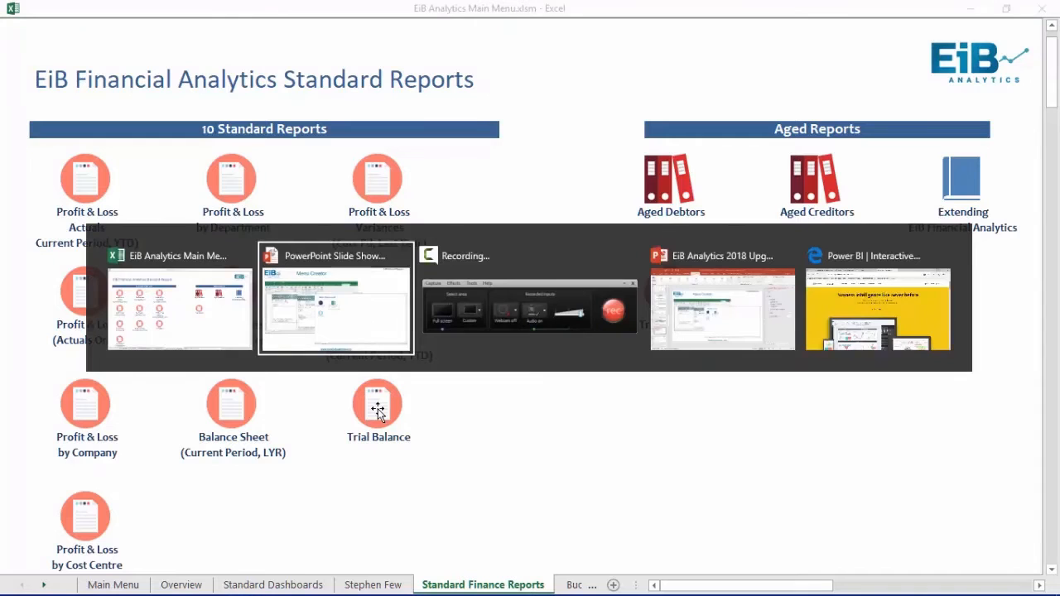
key("alt+Tab")
key("alt+Tab")
key("alt+Tab")
Step: Leave the full-screen display and close the EiB Analytics Main Menu workbook without saving changes
key("Escape")
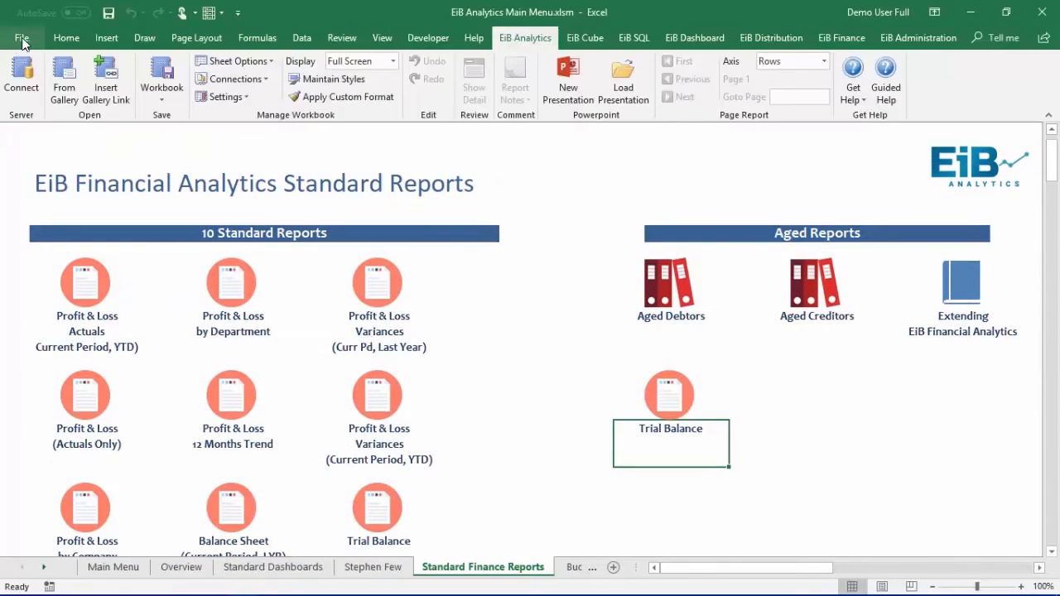
left_click(23, 40)
left_click(44, 335)
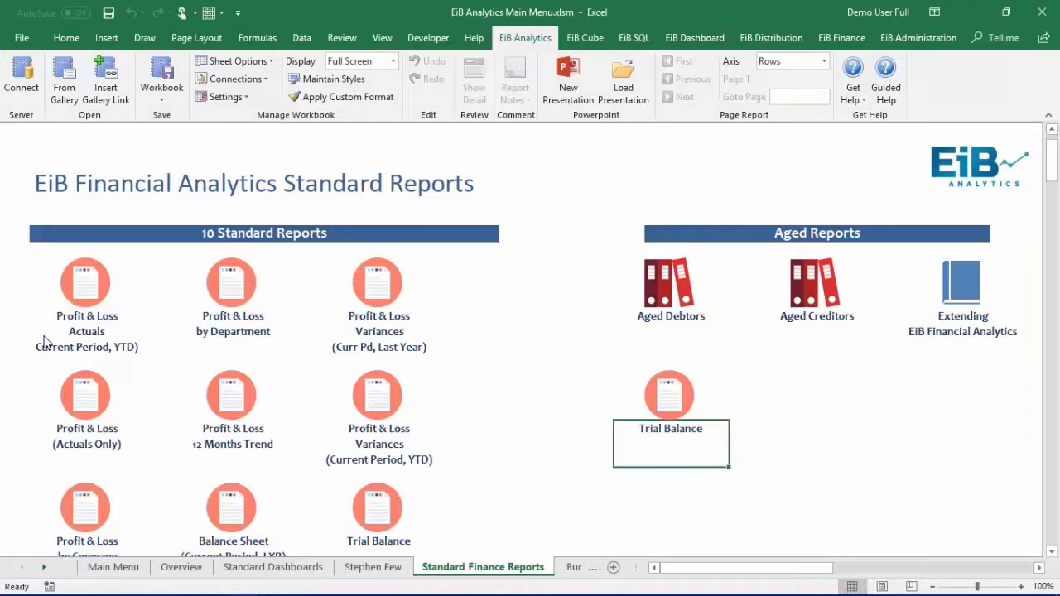
left_click(531, 326)
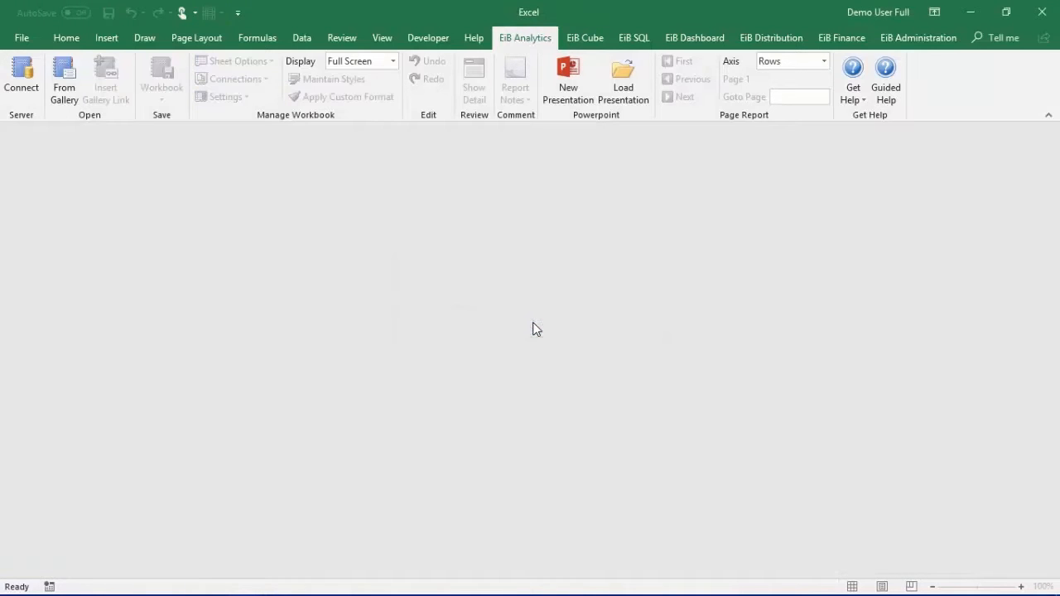
Step: Open the EiB Excel Menu Creator and move its window to the middle of the workspace
left_click(914, 42)
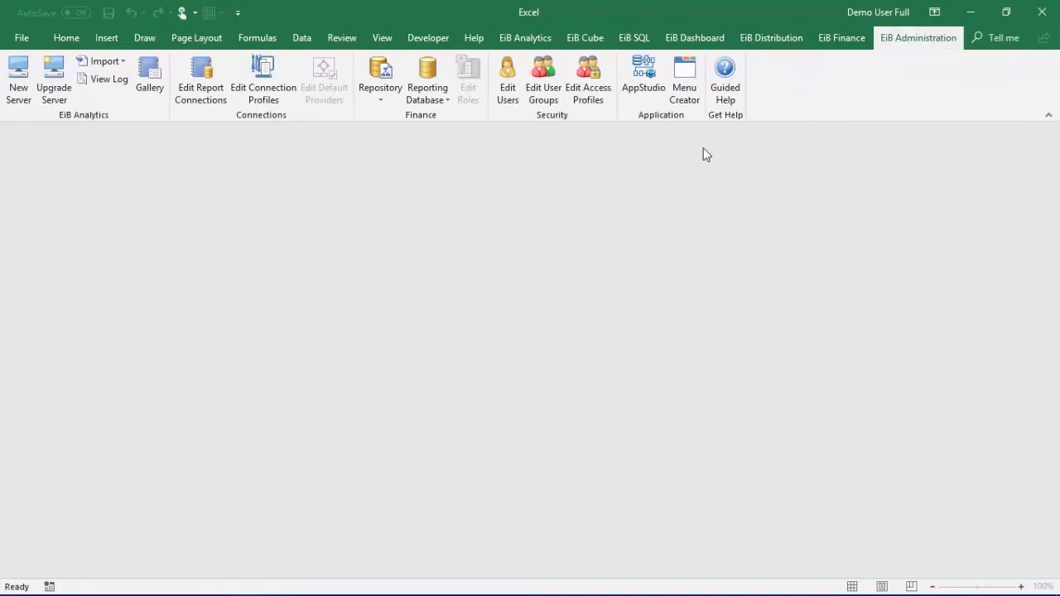
left_click(685, 93)
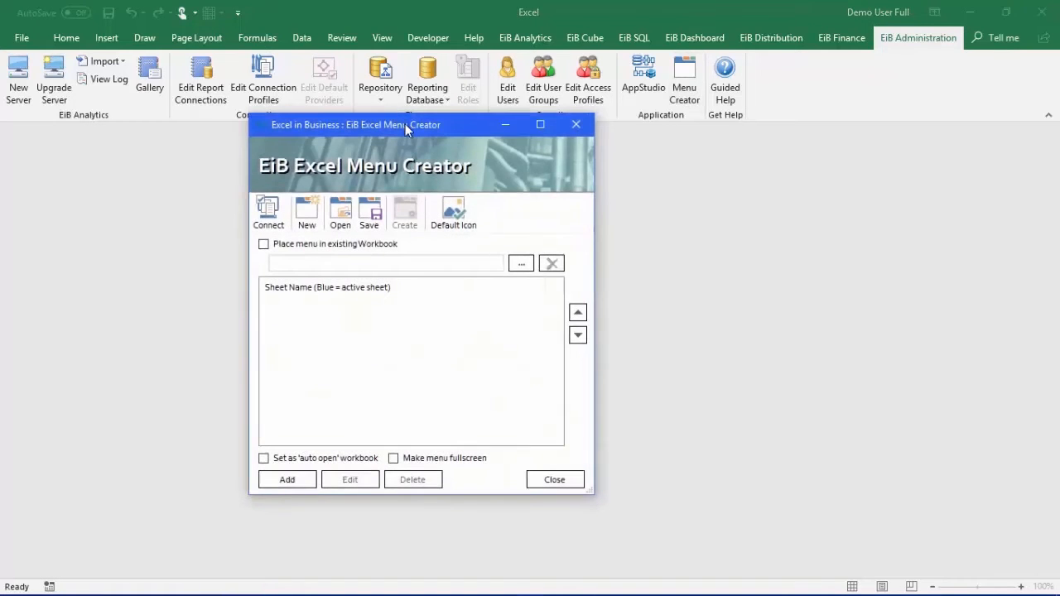
left_click_drag(405, 125, 545, 157)
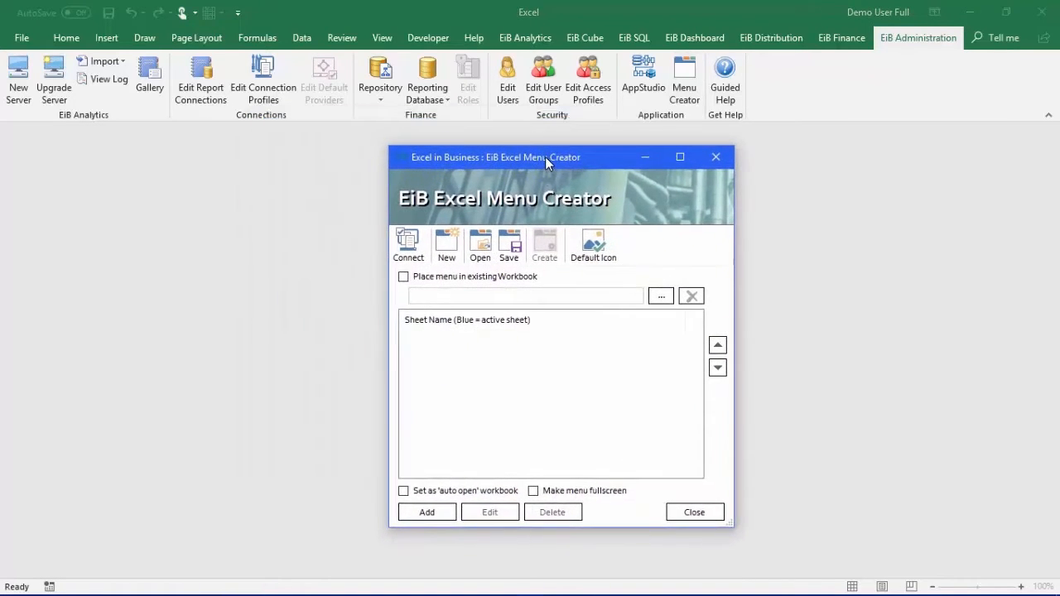
Step: Add a menu sheet named EiB Analytics 2018 with the title Management Information Main Menu
left_click(440, 513)
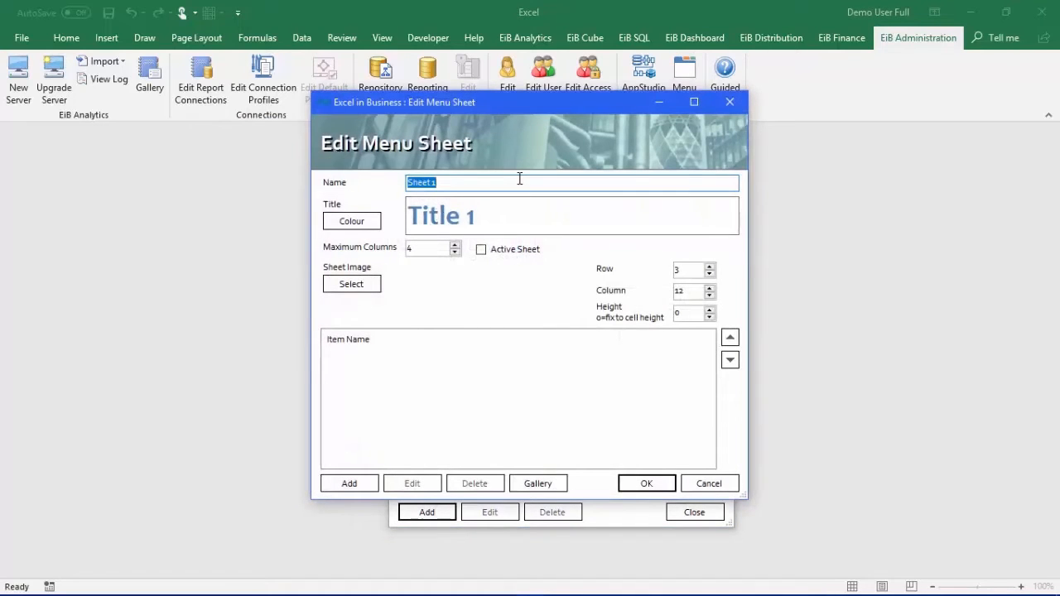
type("EiB Analytics 2018")
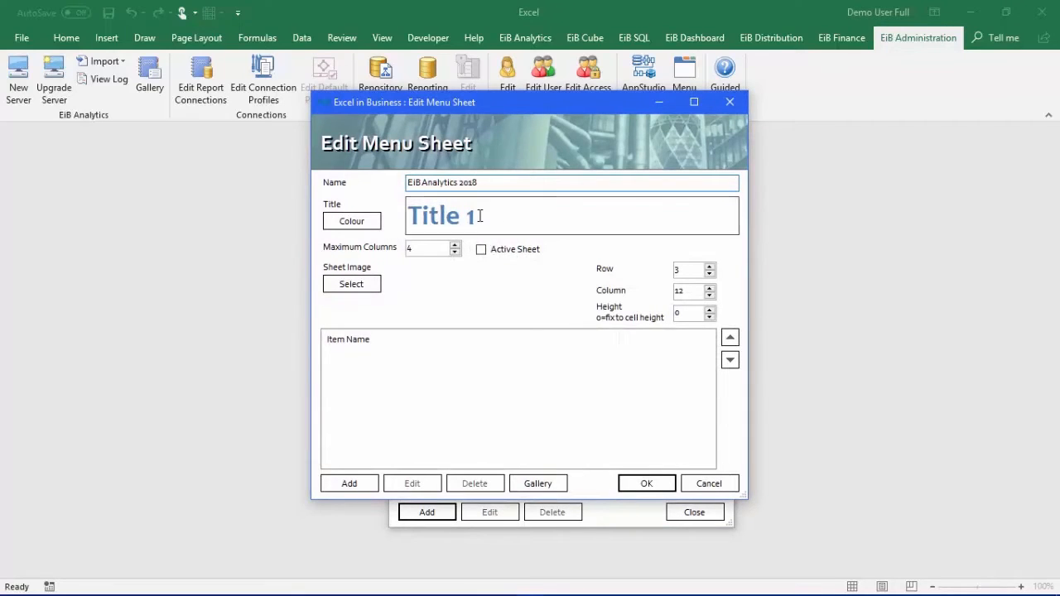
left_click(480, 217)
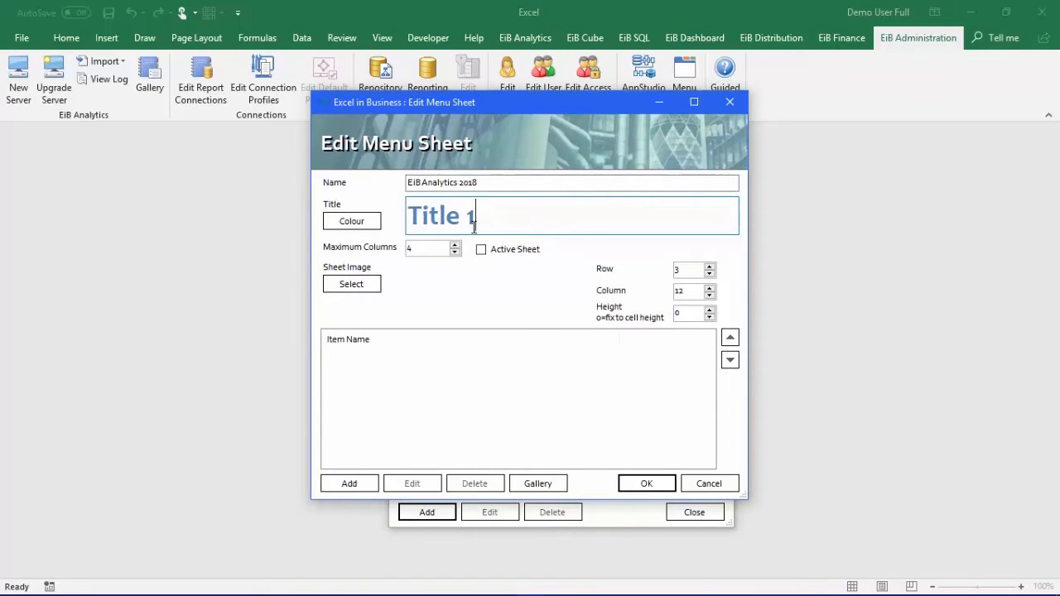
key("ctrl+a")
type("Mana")
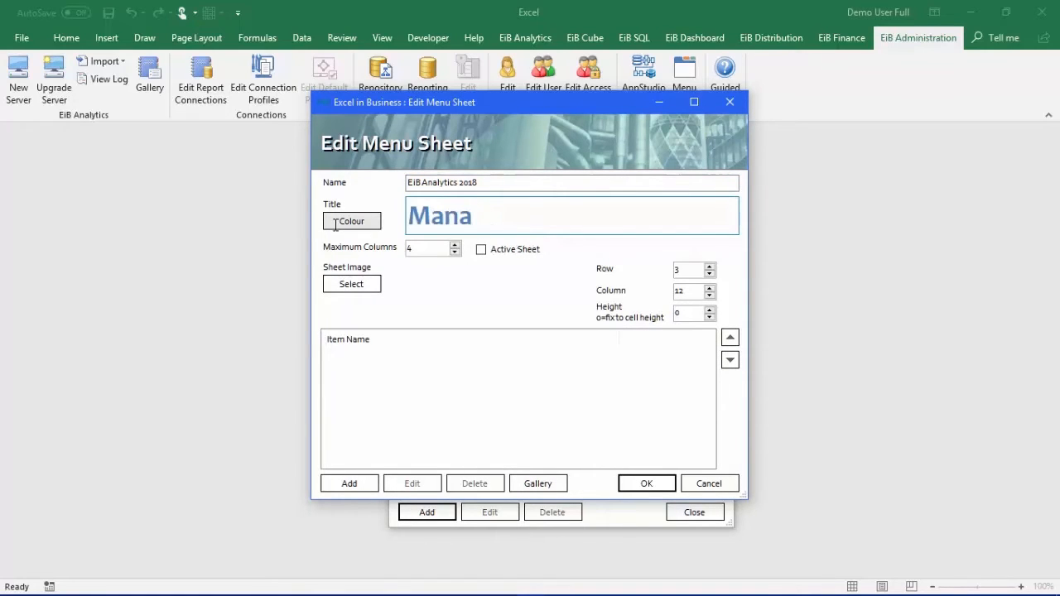
type("ahe")
key("BackSpace")
key("BackSpace")
key("BackSpace")
type("gement ")
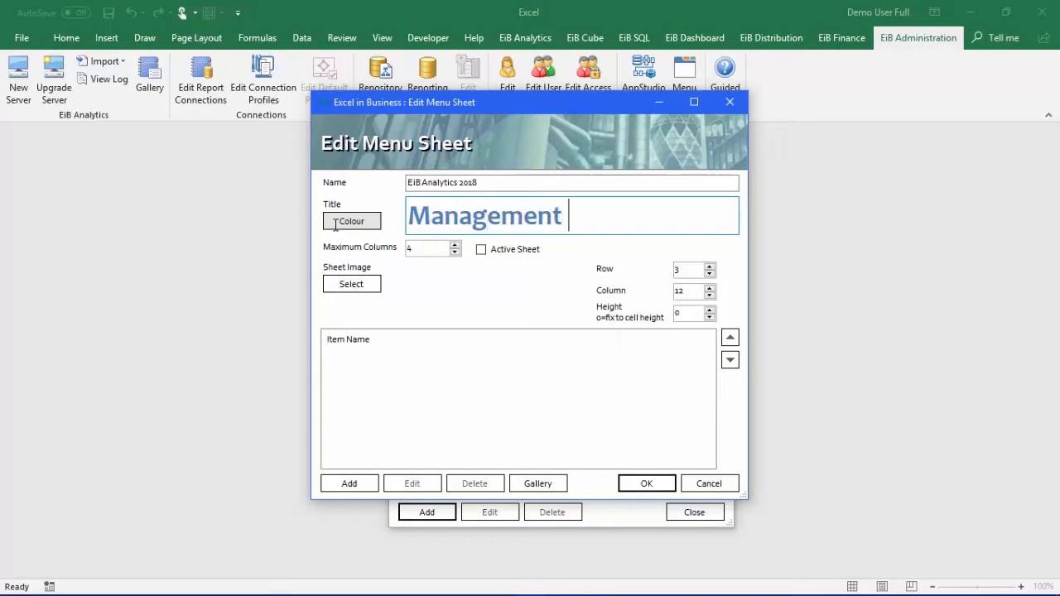
type("Informat")
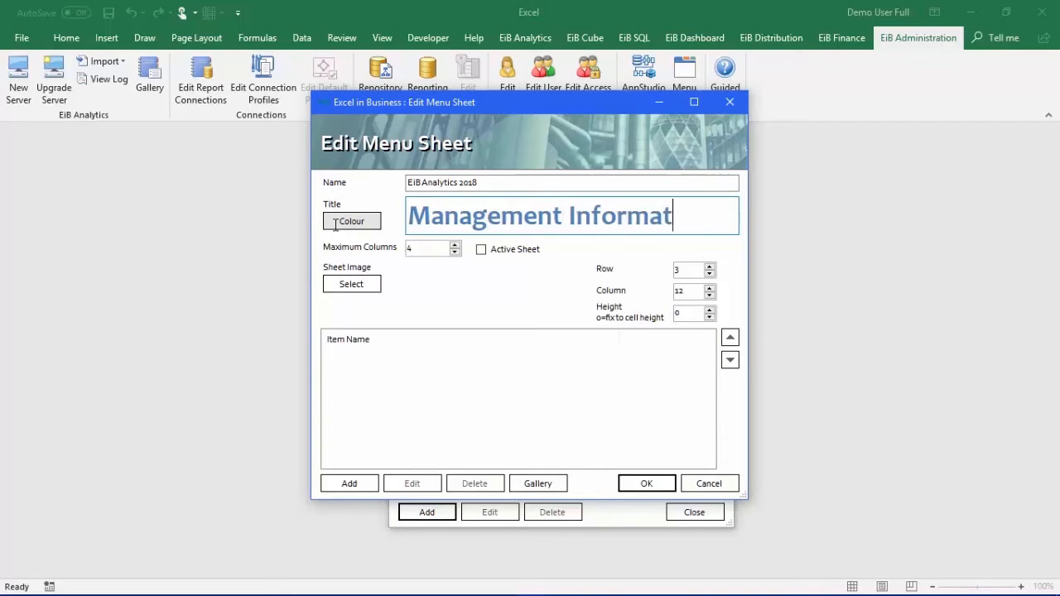
type("ion Main")
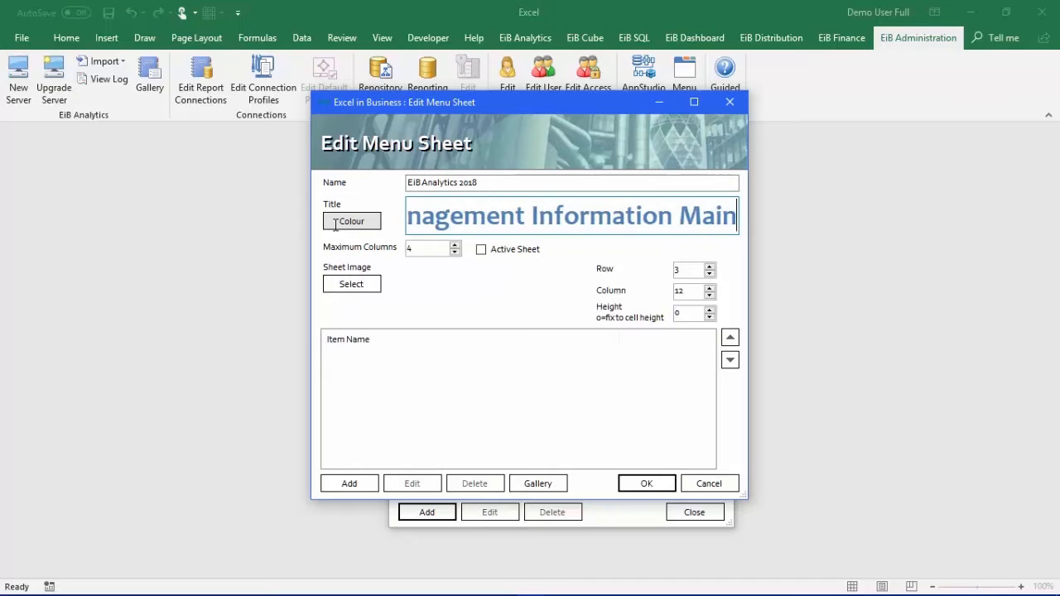
type(" Men")
type("u")
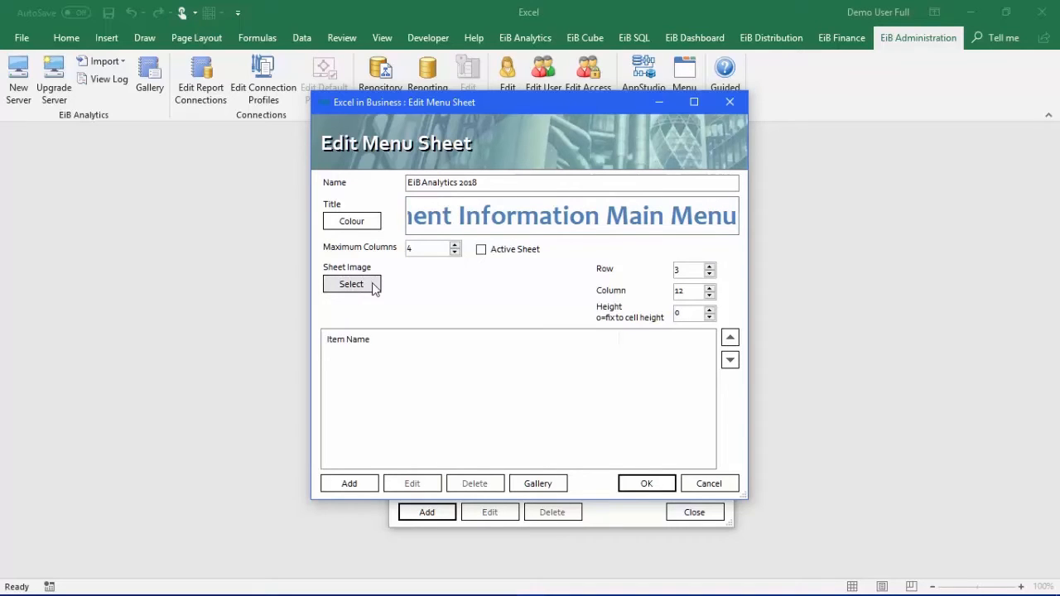
Step: Add a new item to the menu sheet and name it Profit & Loss By Time
left_click(360, 487)
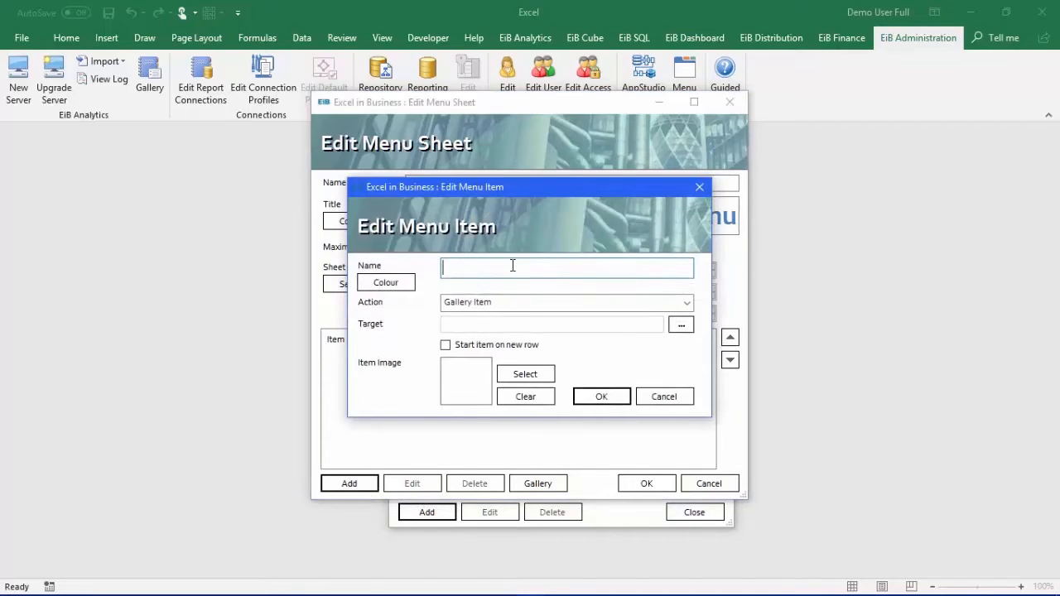
type("Profit & Loss")
key("BackSpace")
key("BackSpace")
key("BackSpace")
key("BackSpace")
type("oss By Time")
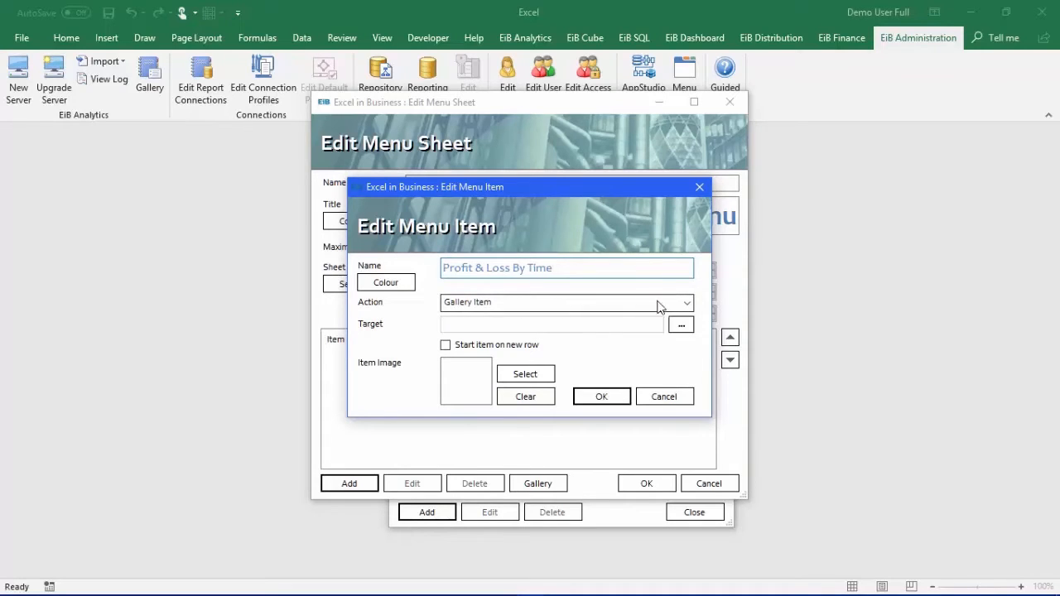
Step: Set the item's action to Gallery Item and target Profit & Loss Trend.xlsx in the 01.Standard Reports folder
left_click(685, 305)
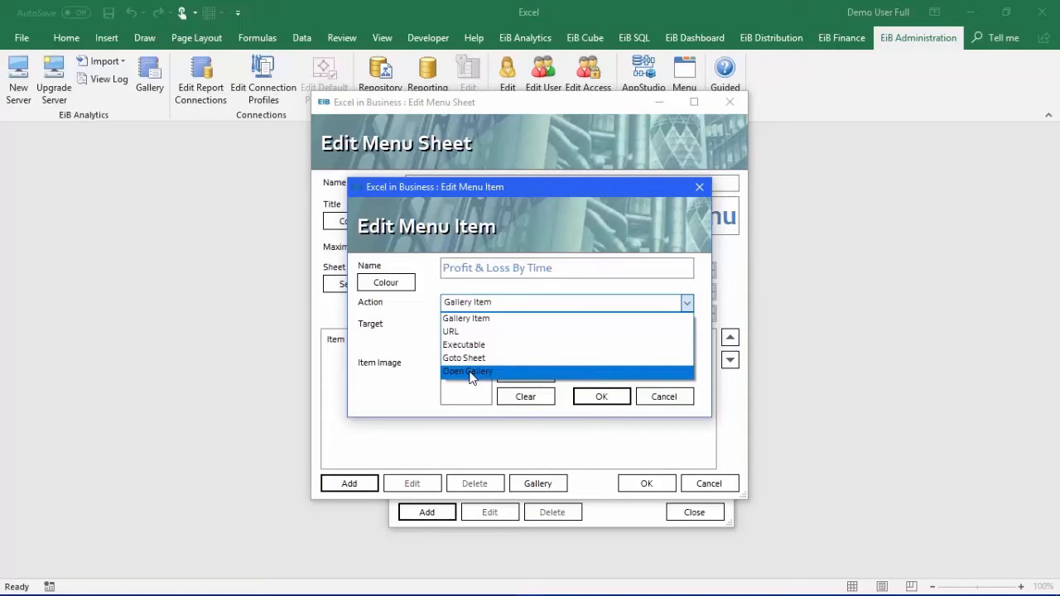
left_click(467, 322)
left_click(680, 327)
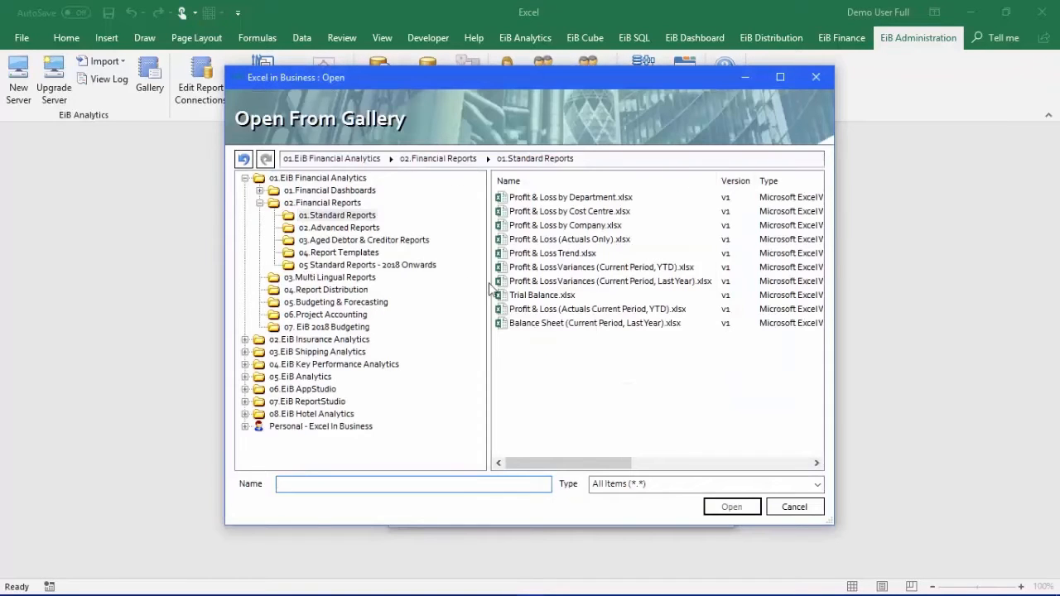
double_click(536, 253)
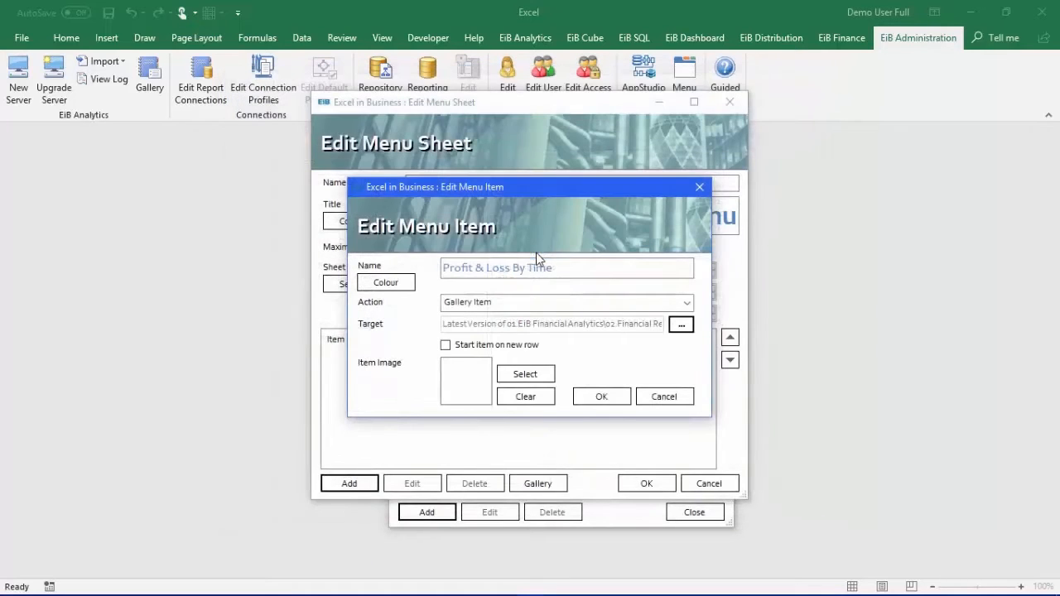
Step: Give the Profit & Loss By Time item the light-blue browser-window chart icon and save the item
left_click(531, 378)
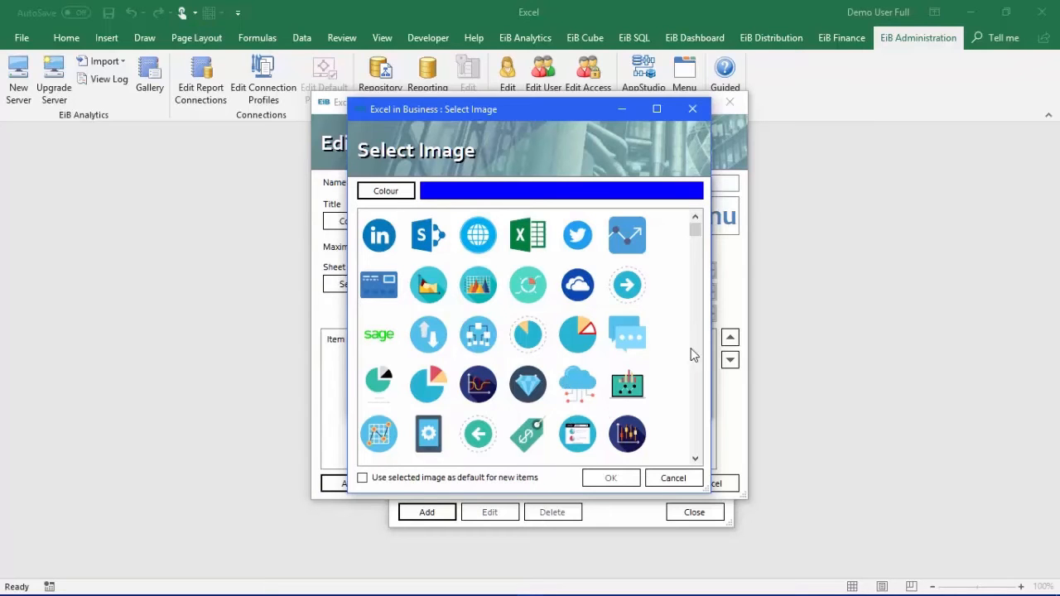
left_click_drag(694, 236, 696, 250)
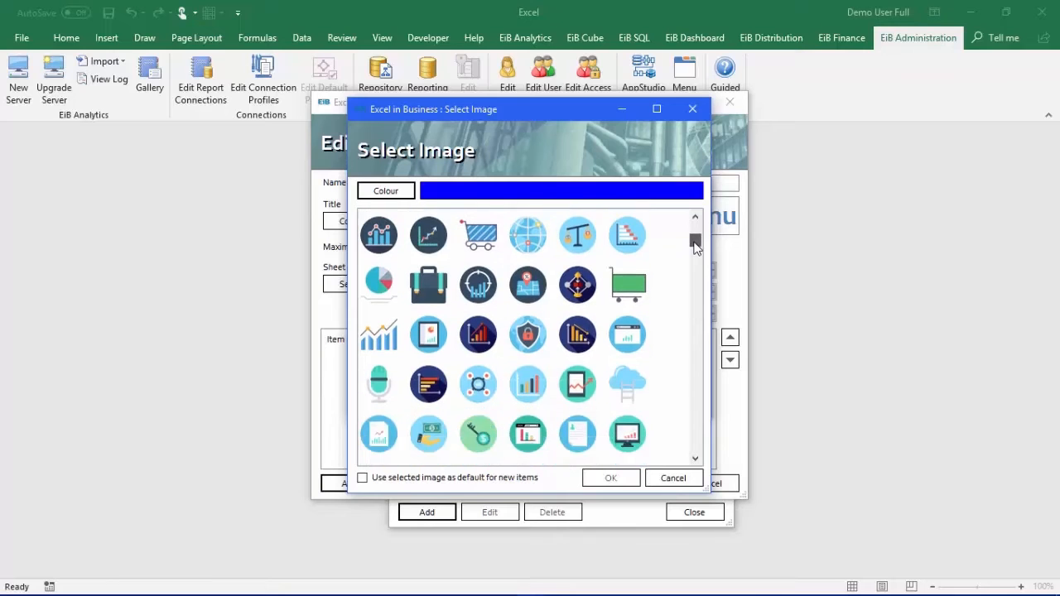
left_click(623, 336)
left_click(612, 480)
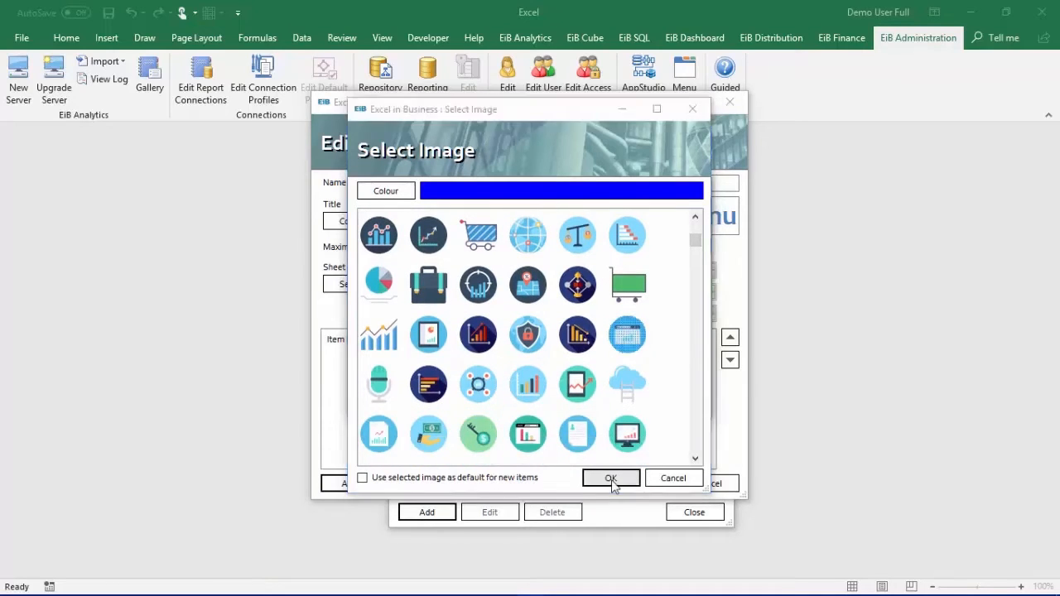
left_click(614, 398)
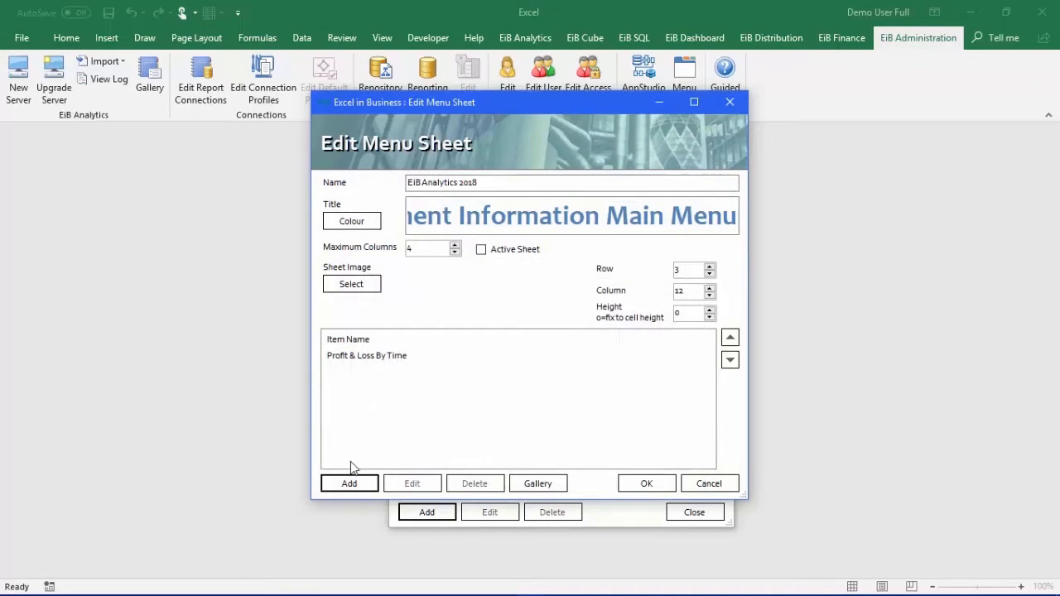
Step: Add a gallery item named Profit & Loss Cost Centre that targets Profit & Loss by Cost Centre.xlsx in 01.Standard Reports
left_click(348, 487)
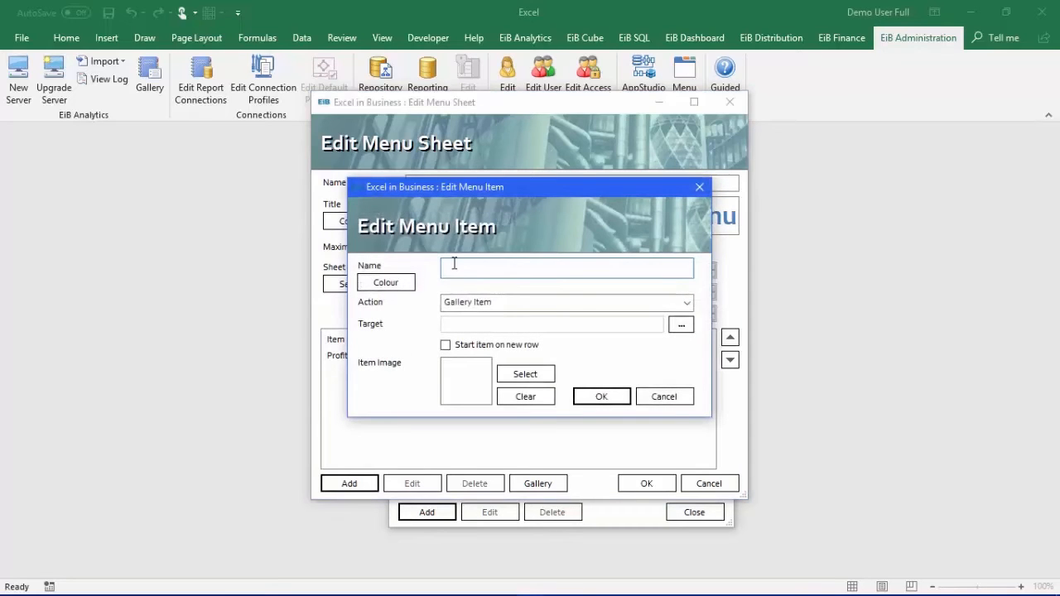
type("Profit & LOss")
key("BackSpace")
key("BackSpace")
key("BackSpace")
type("oss Cost Centre")
left_click(681, 325)
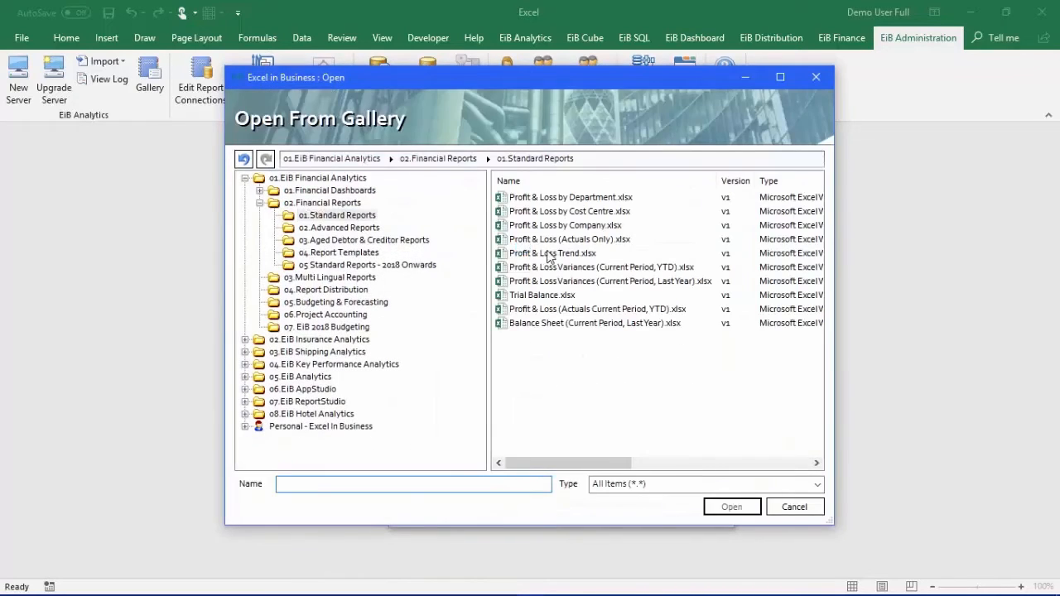
double_click(578, 211)
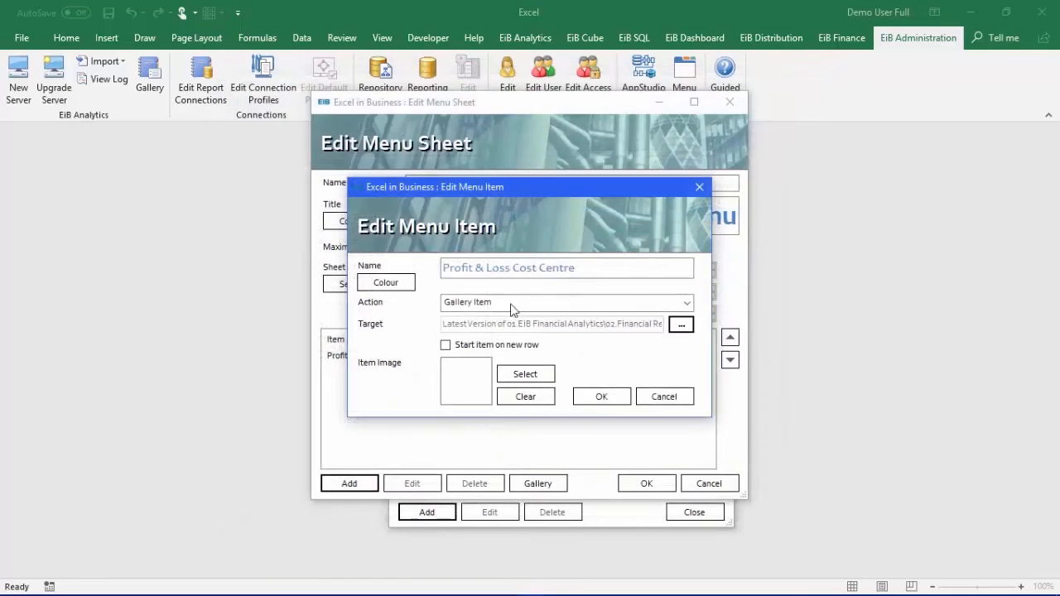
Step: Give the Profit & Loss Cost Centre item the light-blue document icon and save the item
left_click(523, 375)
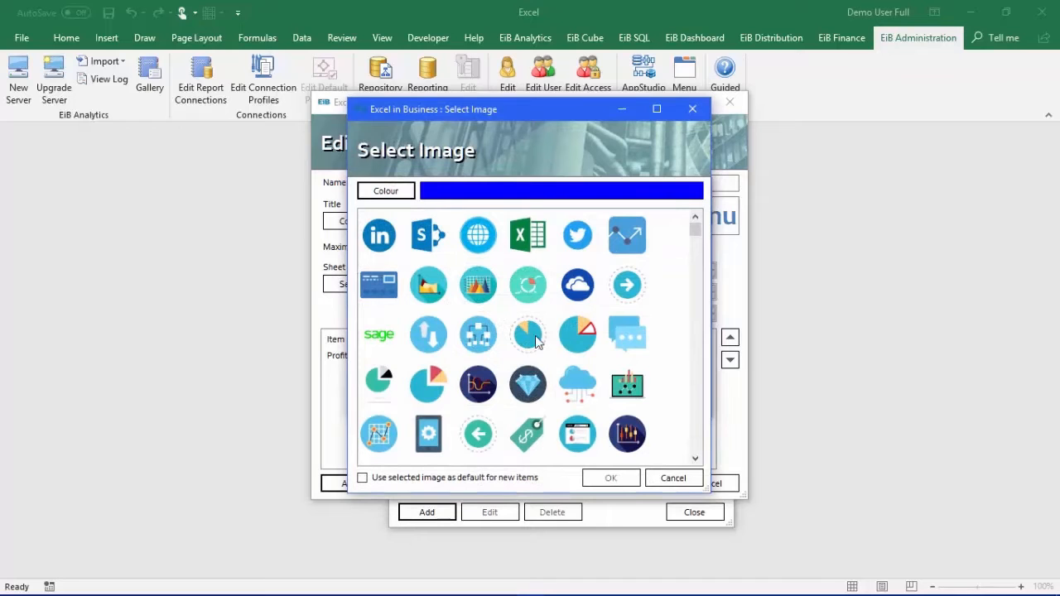
mouse_move(696, 233)
left_mouse_down()
mouse_move(698, 250)
mouse_move(695, 242)
left_mouse_up()
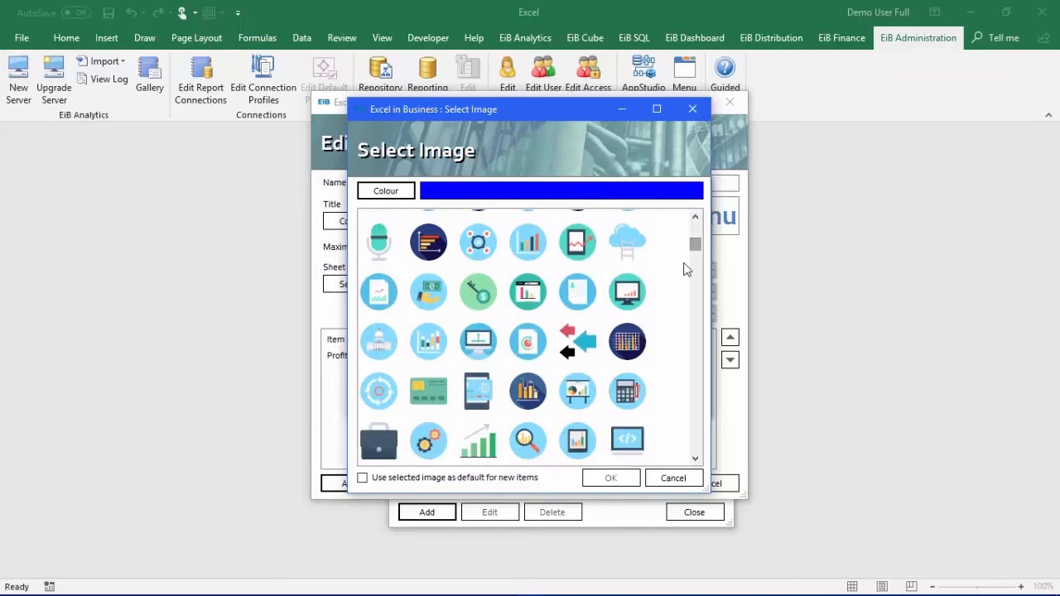
left_click(572, 303)
double_click(572, 303)
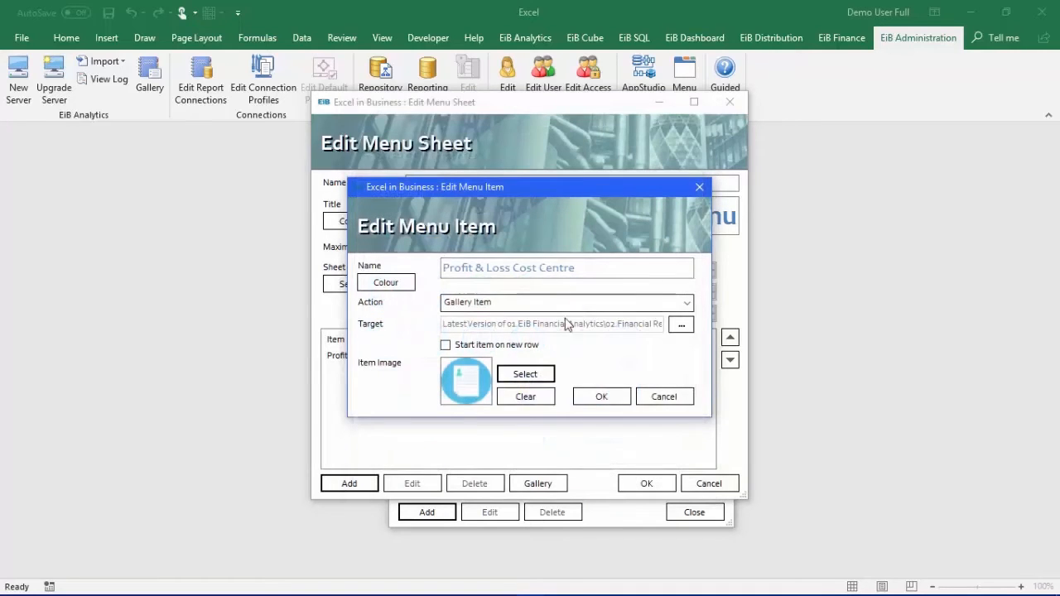
left_click(599, 397)
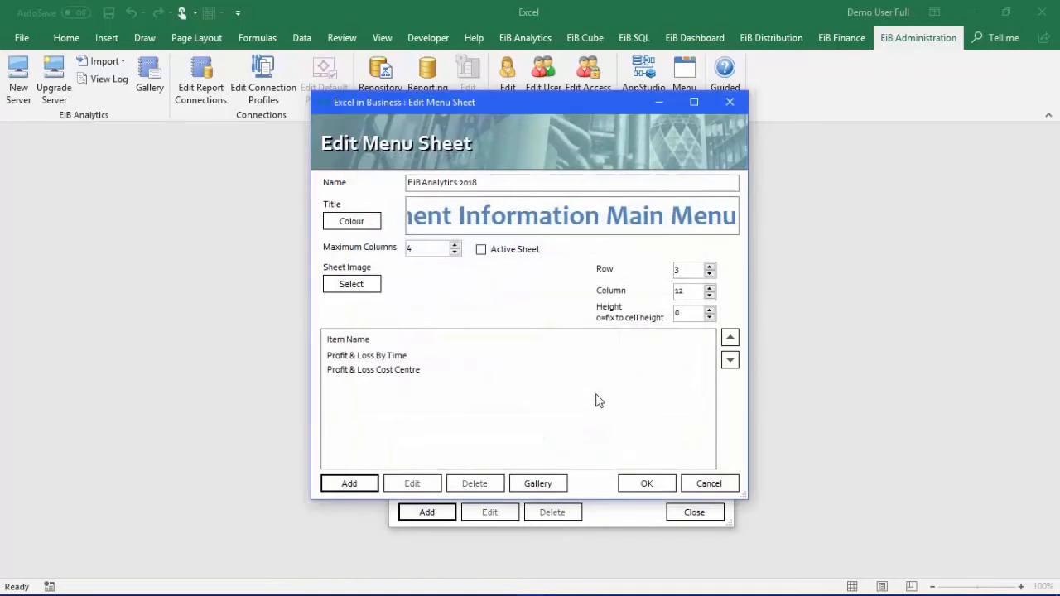
Step: Add a menu item named Power BI and set its action to URL
left_click(358, 487)
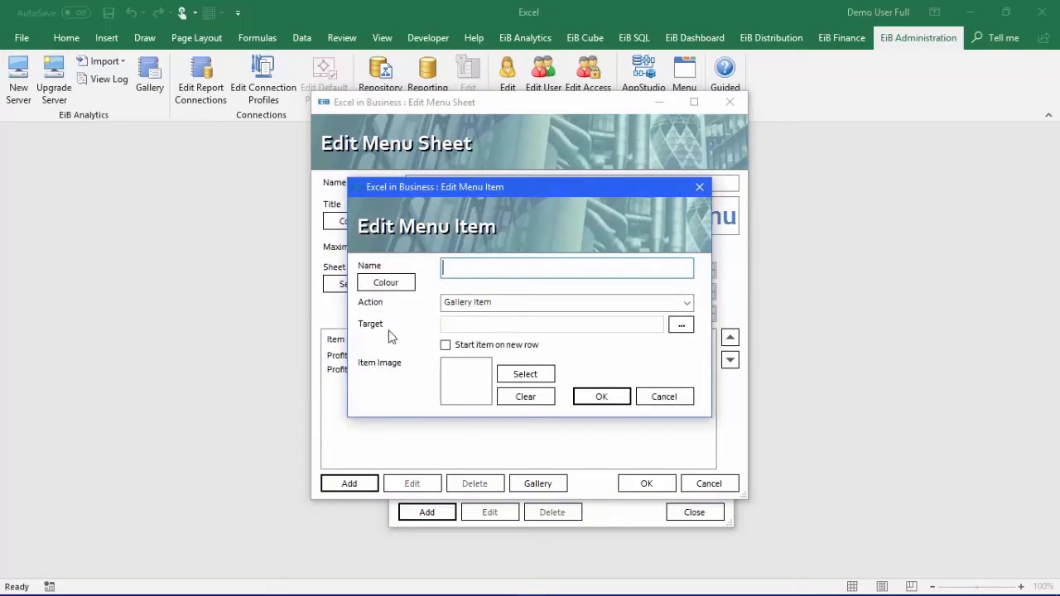
type("Power BI")
left_click(687, 304)
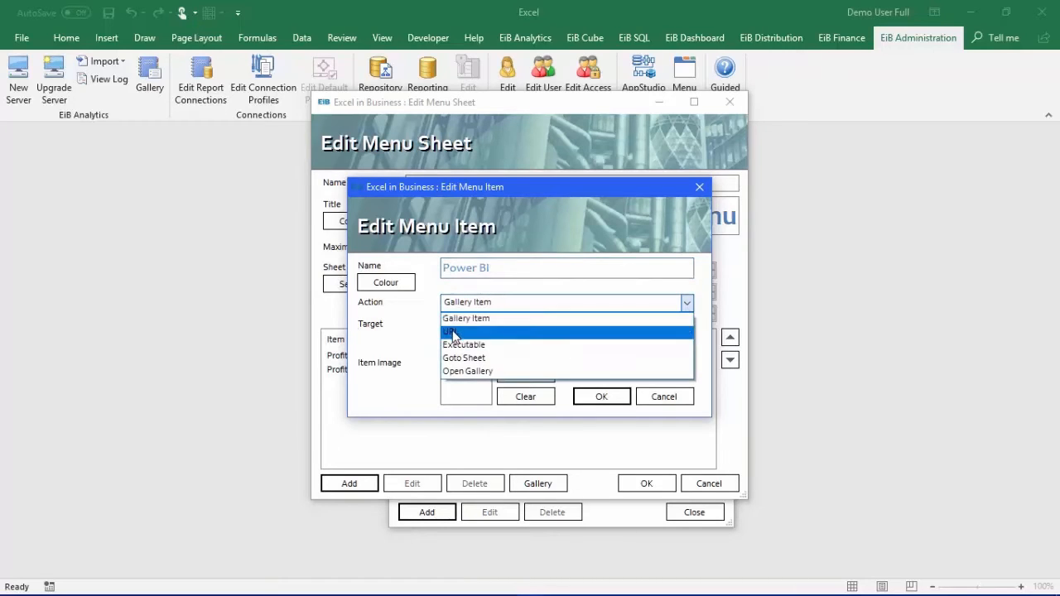
left_click(465, 331)
left_click(472, 328)
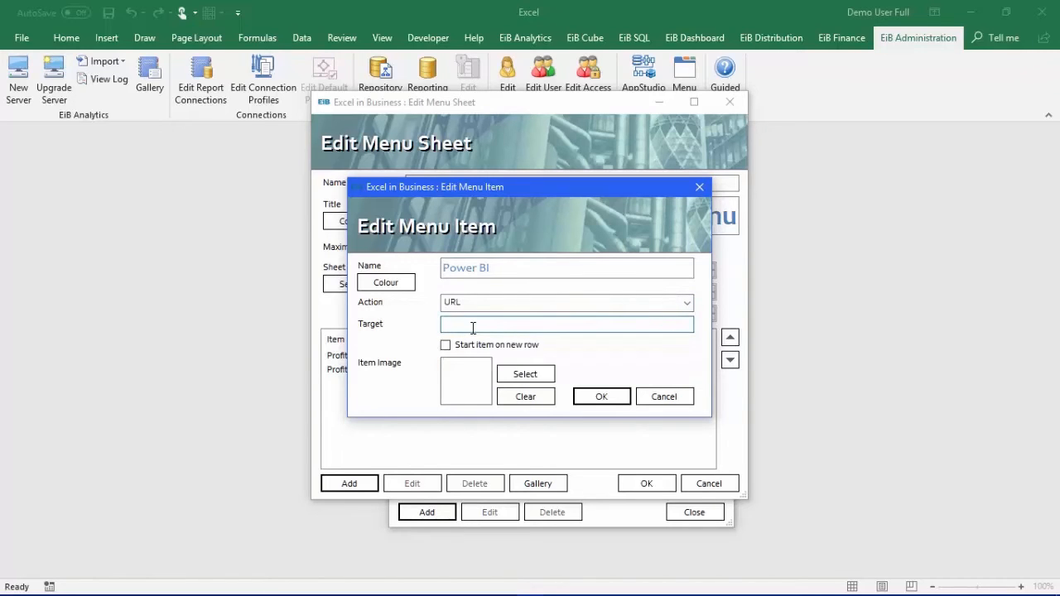
key("alt+Tab")
key("alt+Tab")
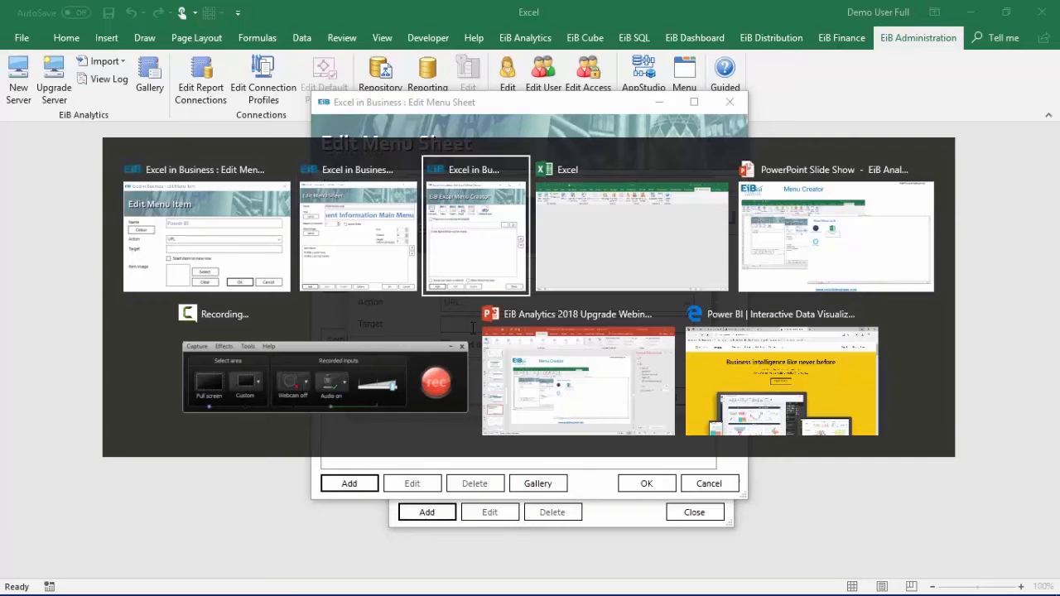
key("alt+Tab")
key("alt+Tab")
key("alt+Tab")
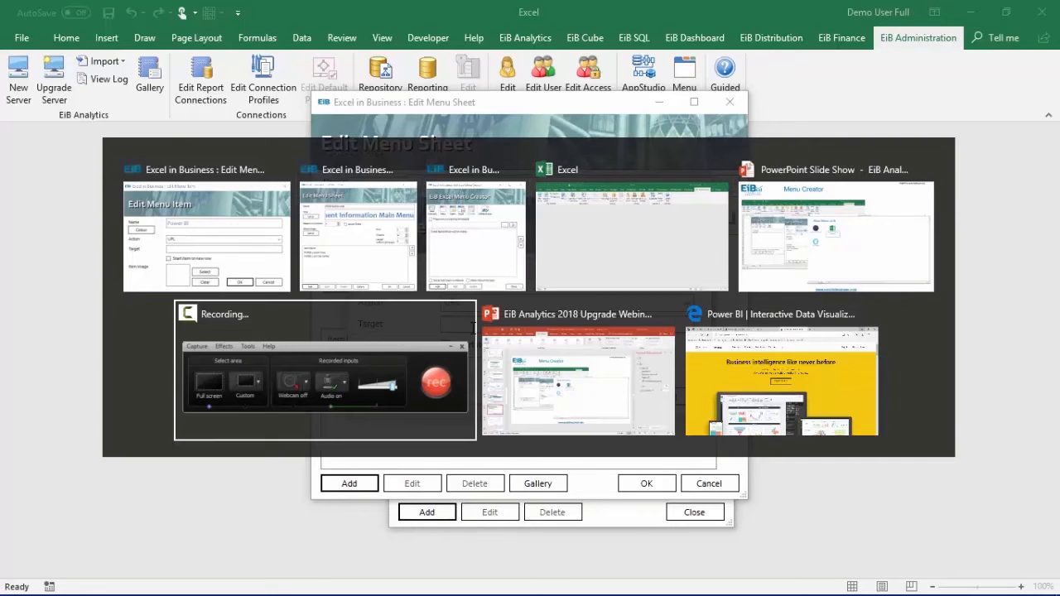
key("alt+Tab")
key("alt+Tab")
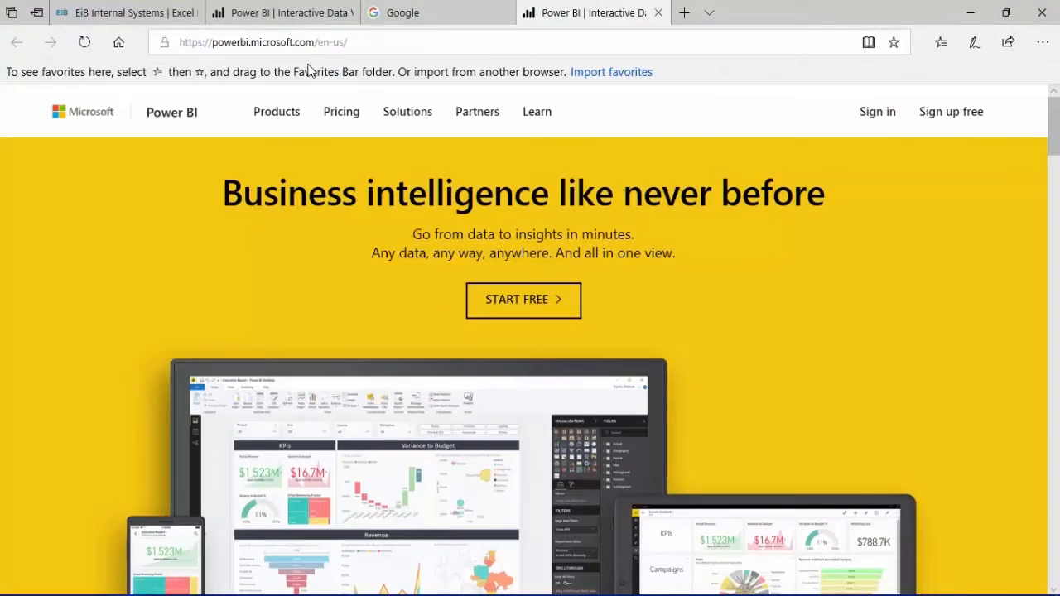
left_click(358, 42)
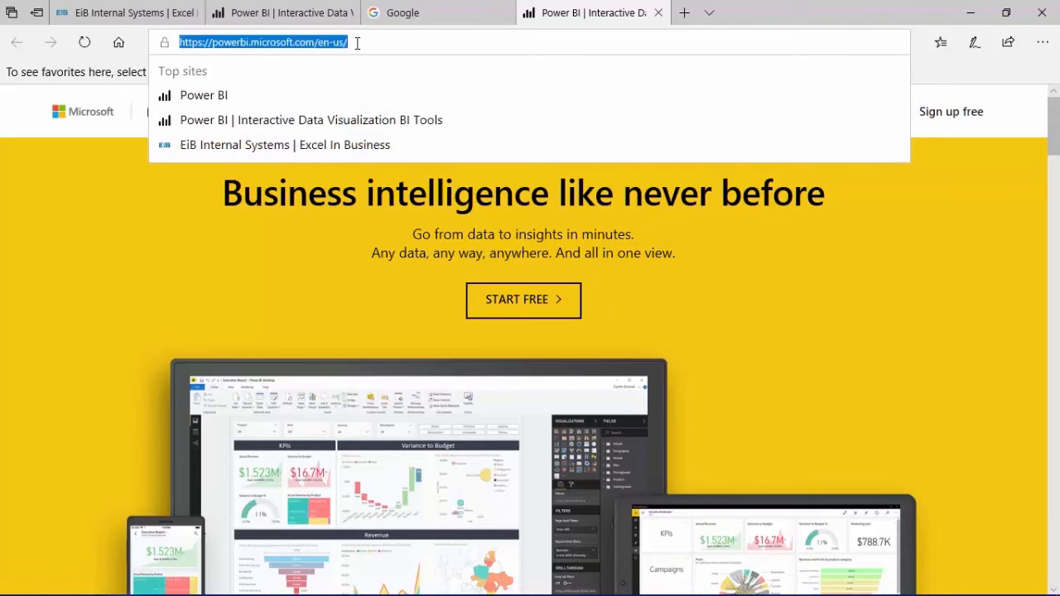
key("ctrl+c")
key("alt+Tab")
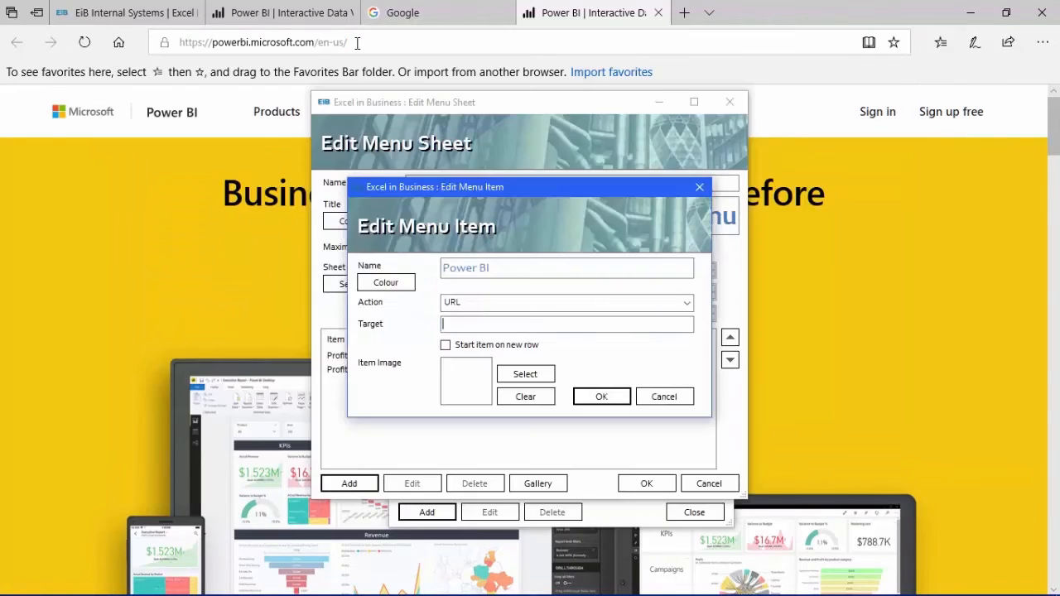
key("ctrl+v")
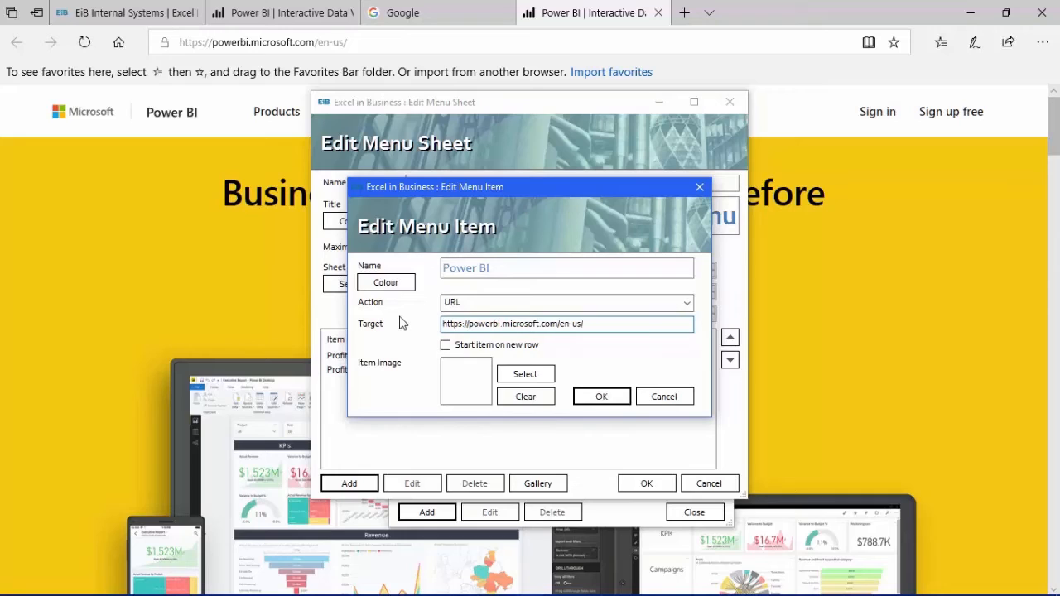
Step: Start the Power BI item on a new row, give it the round yellow bar-chart icon, and save the item
left_click(446, 346)
left_click(529, 374)
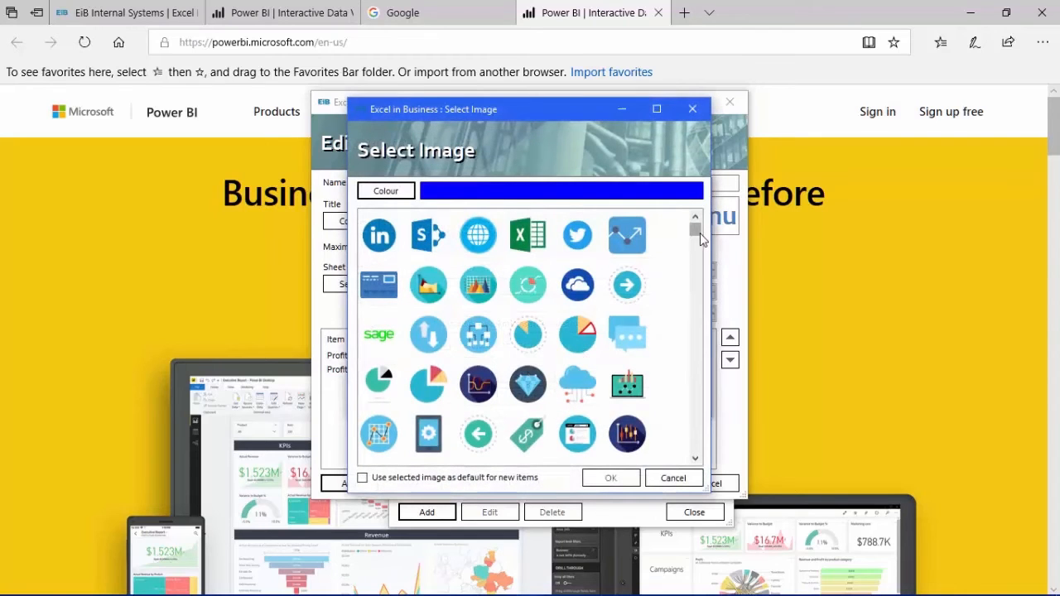
left_click_drag(700, 237, 708, 383)
left_click_drag(708, 383, 710, 386)
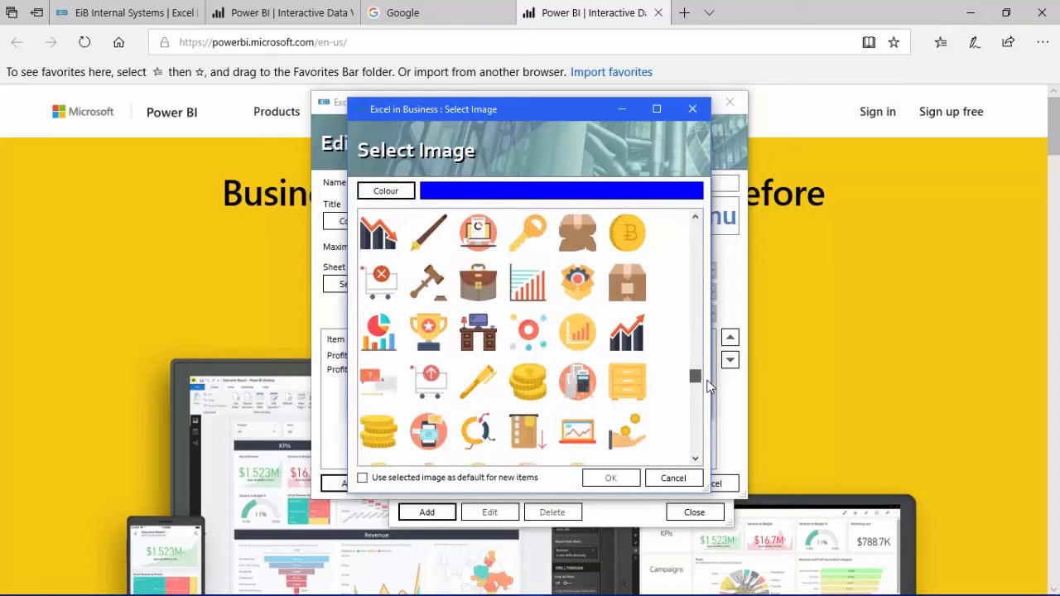
left_click(582, 329)
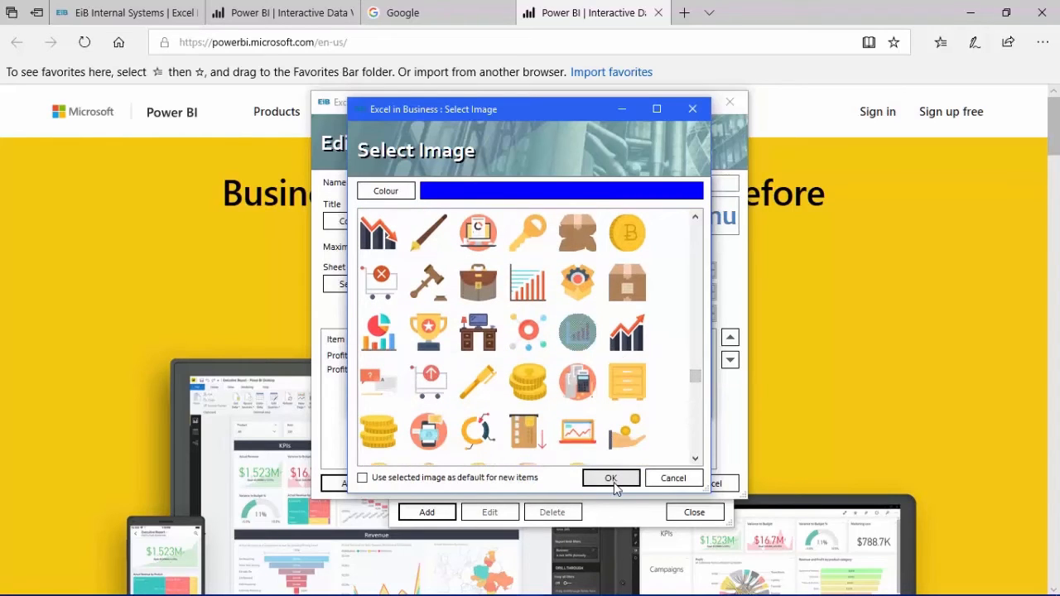
left_click(612, 481)
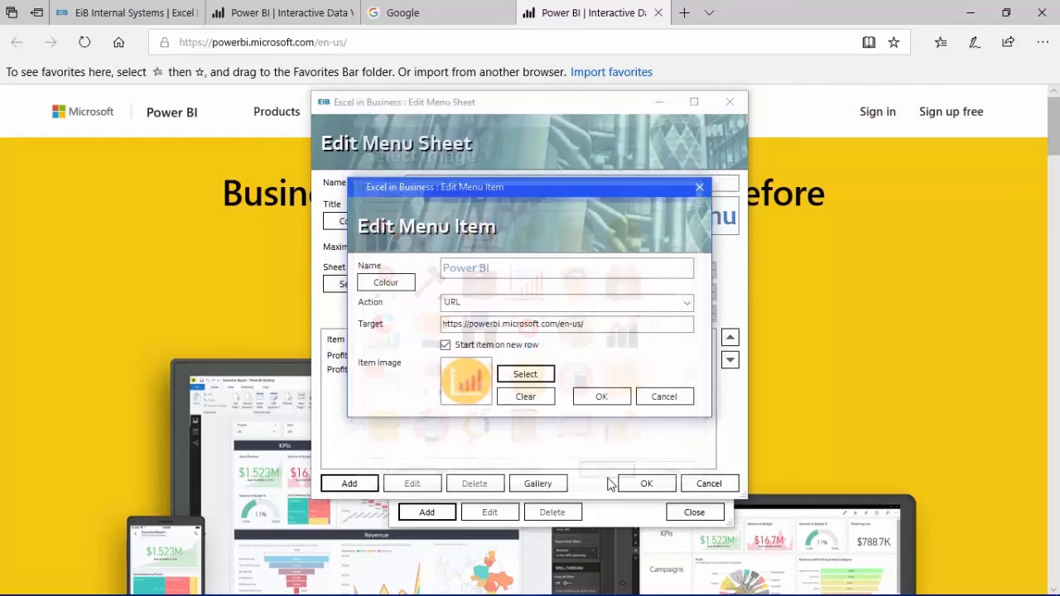
left_click(603, 398)
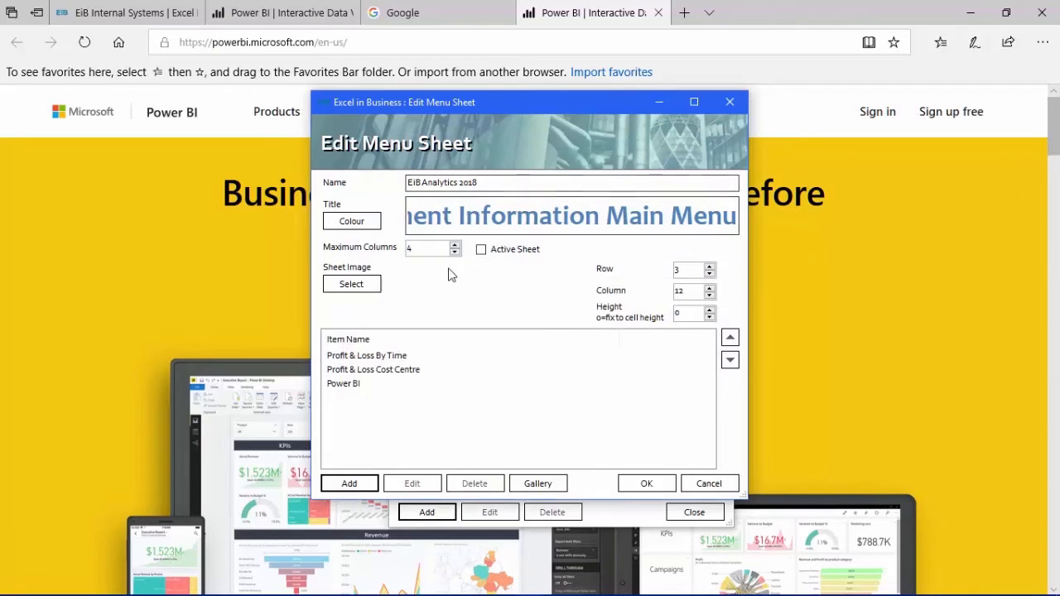
Step: Add a menu item named Sage 50 with the Executable action, targeting Sage.exe in the Sage Accounts folder
left_click(362, 484)
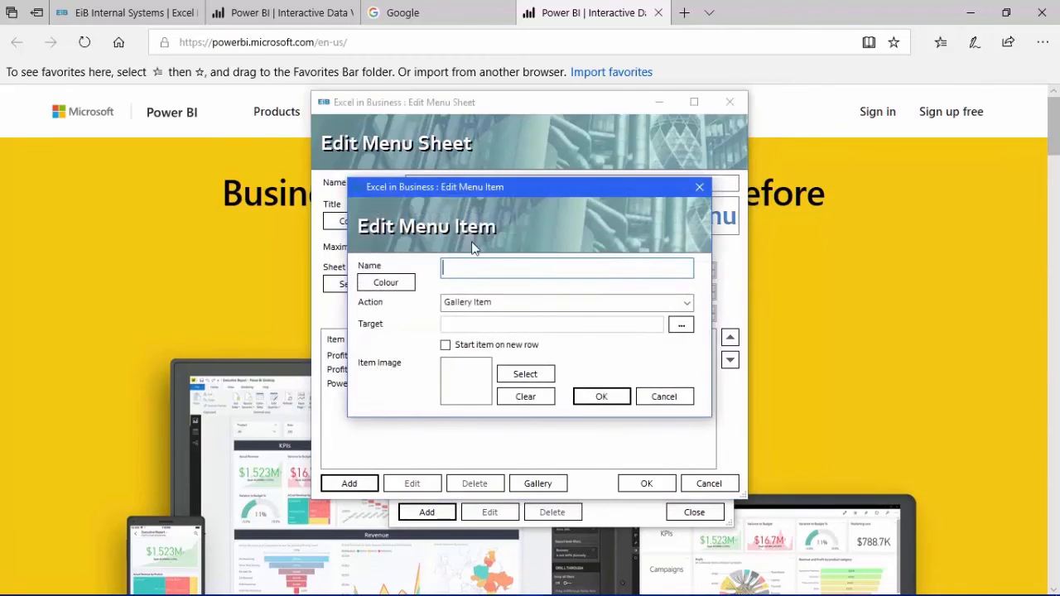
type("Sage 50")
left_click(689, 303)
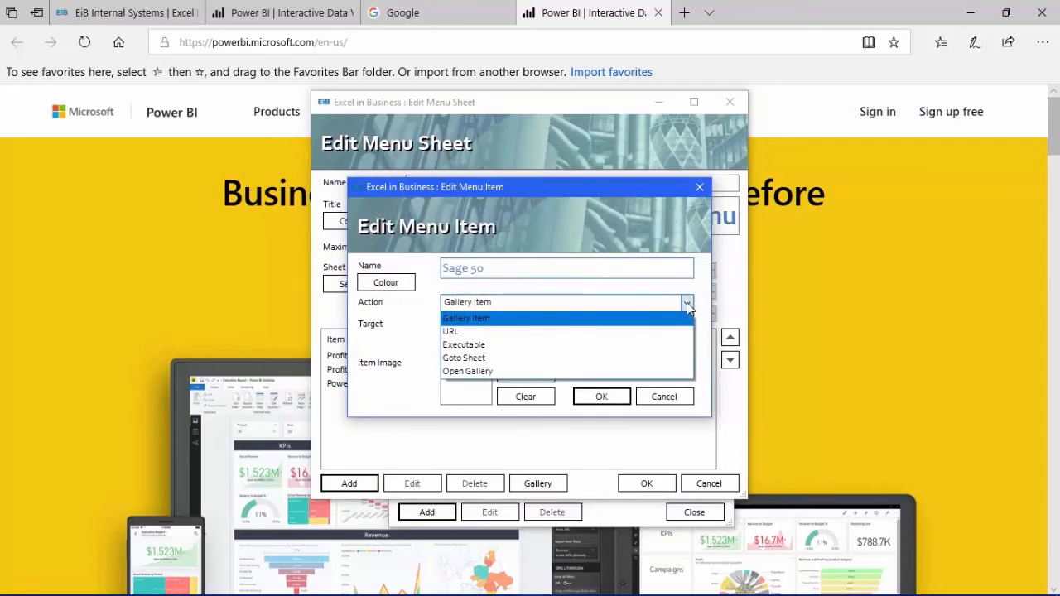
left_click(470, 345)
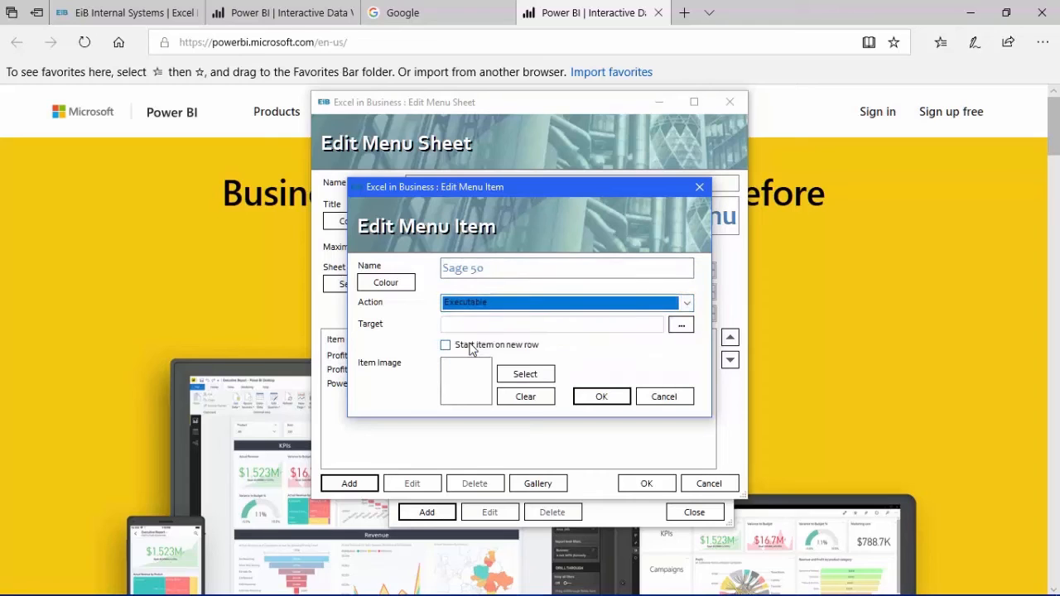
left_click(681, 326)
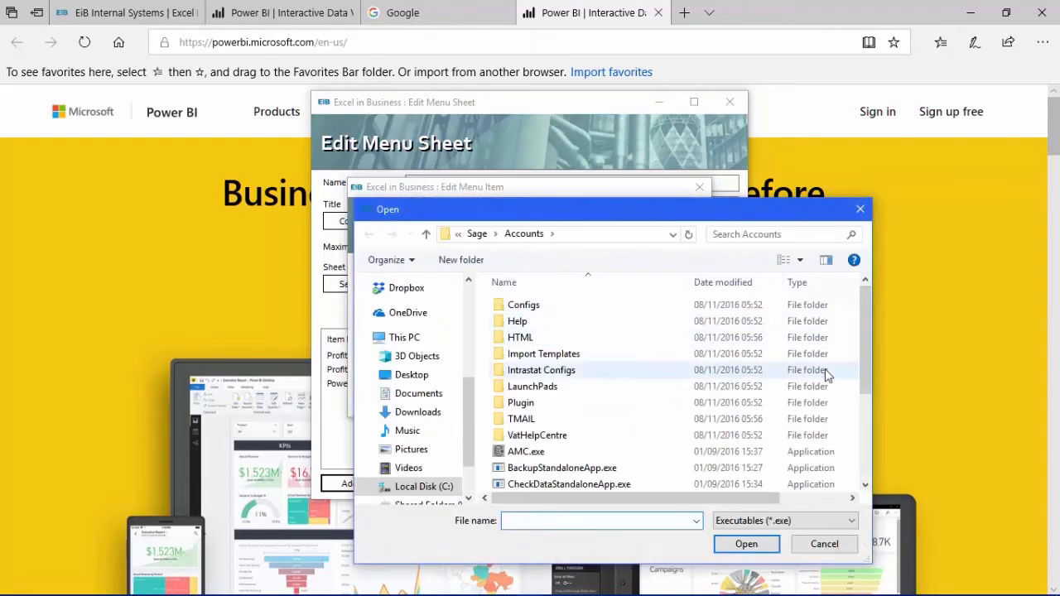
left_click_drag(867, 338, 870, 433)
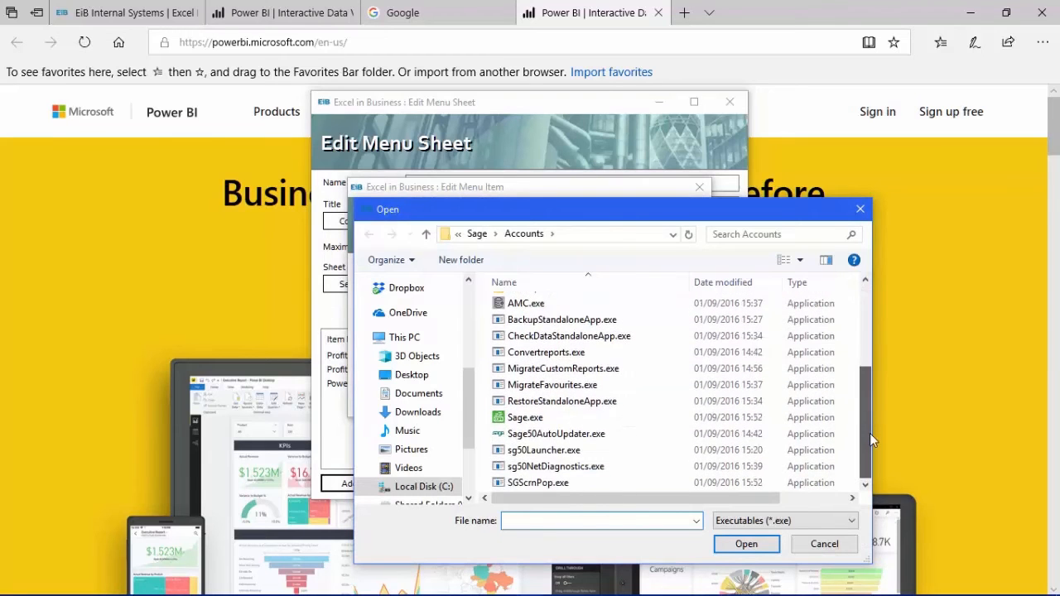
double_click(521, 418)
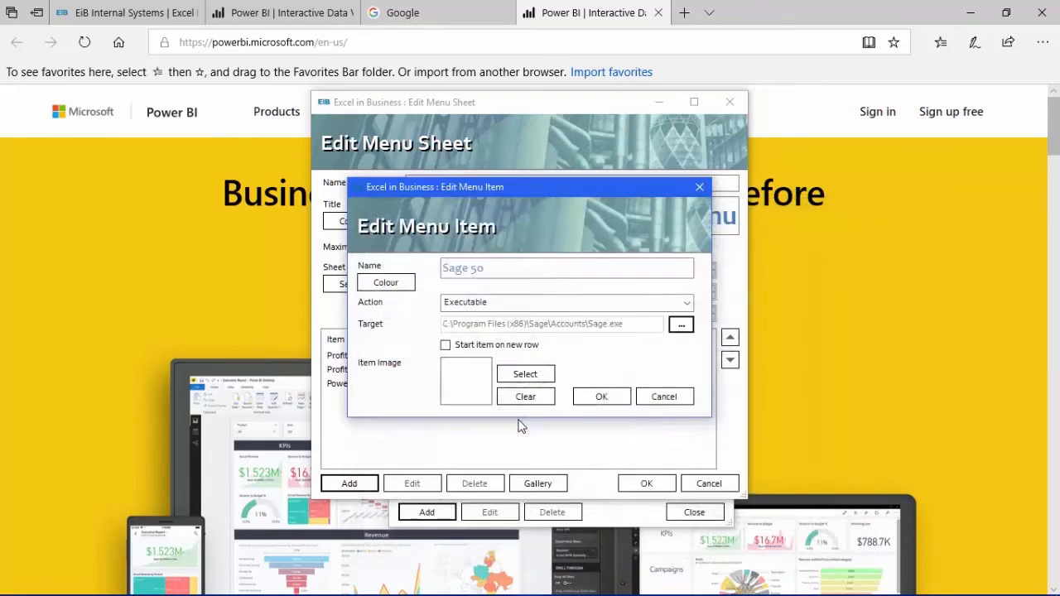
Step: Give the Sage 50 item the green Sage logo as its image and save the item
left_click(522, 376)
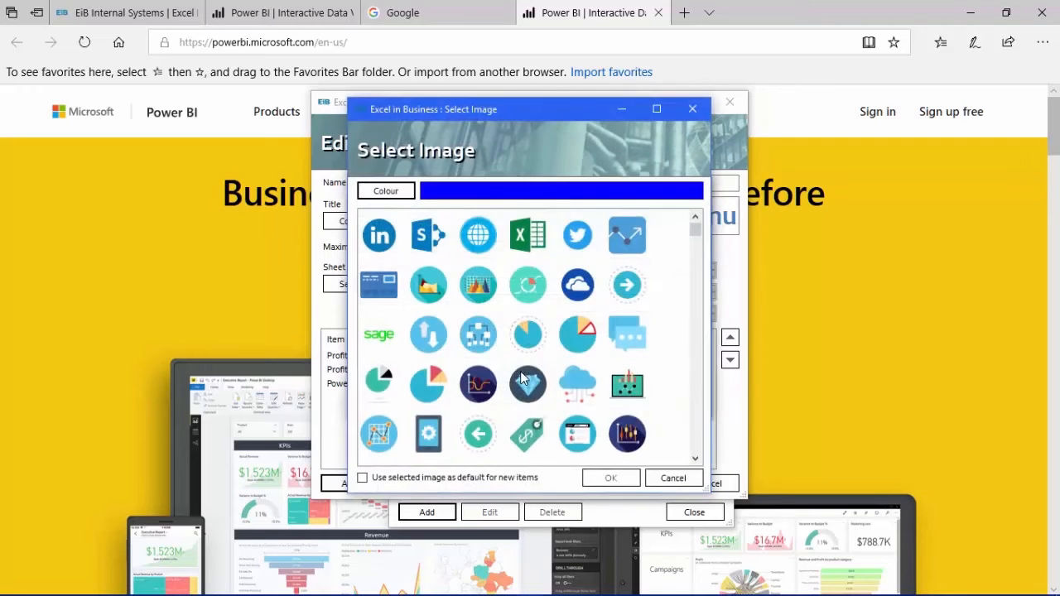
left_click(379, 334)
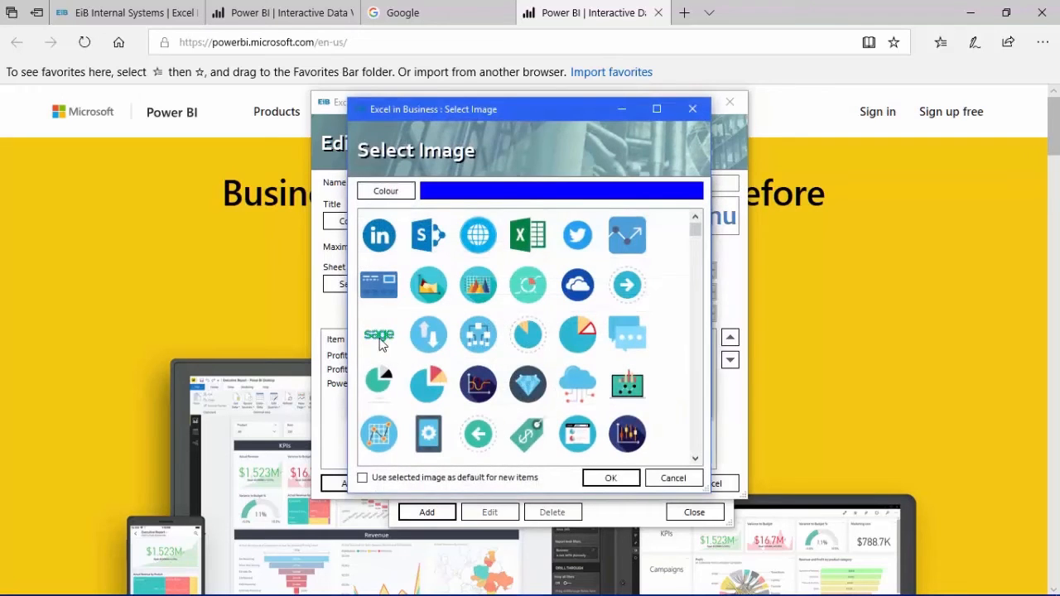
left_click(613, 481)
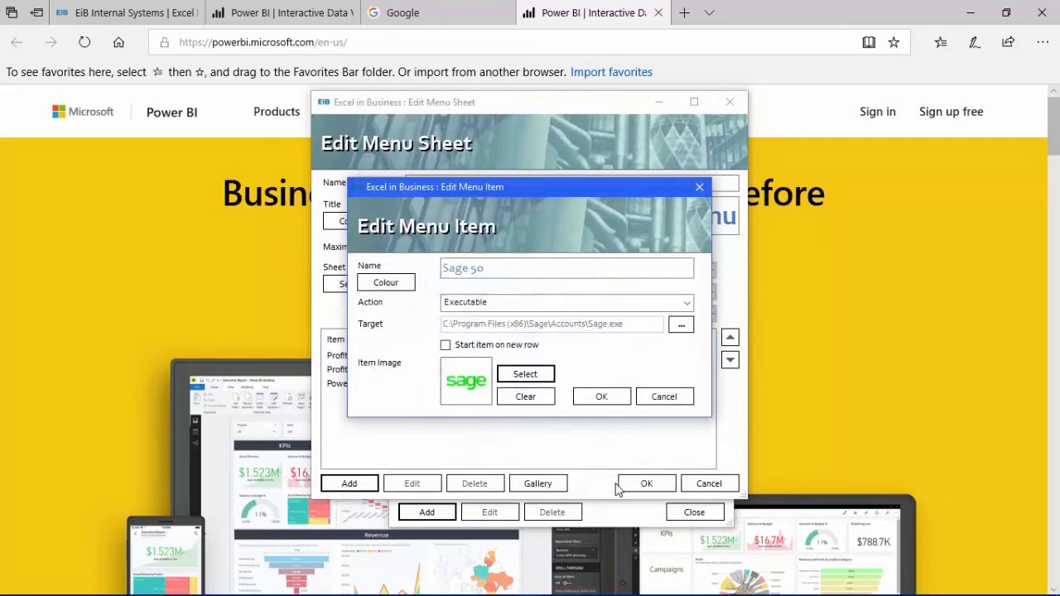
left_click(602, 400)
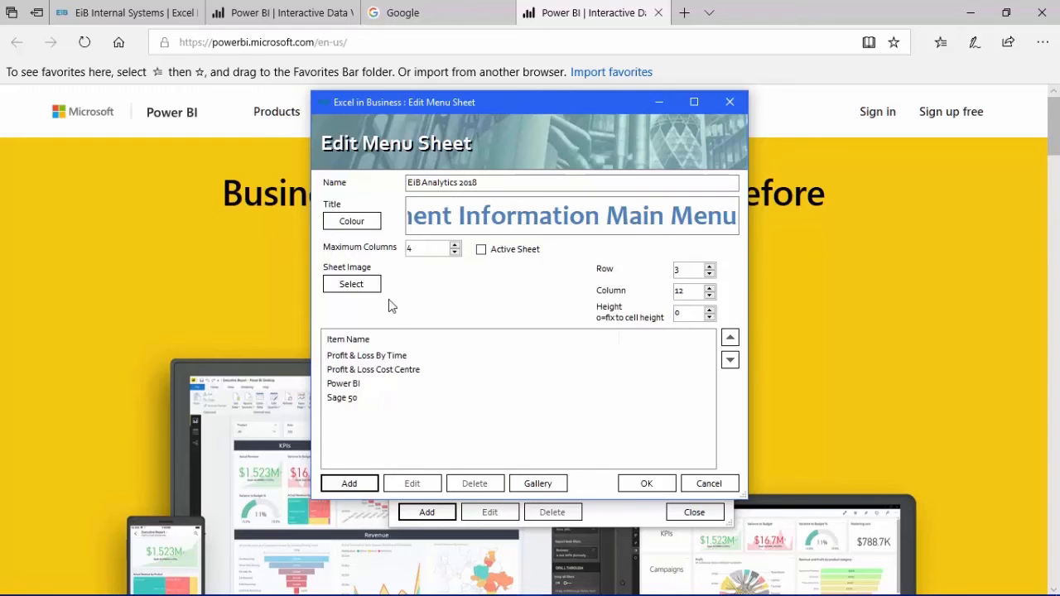
Step: Add a menu item named Gallery Standard Reports and set its action to Open Gallery
left_click(358, 484)
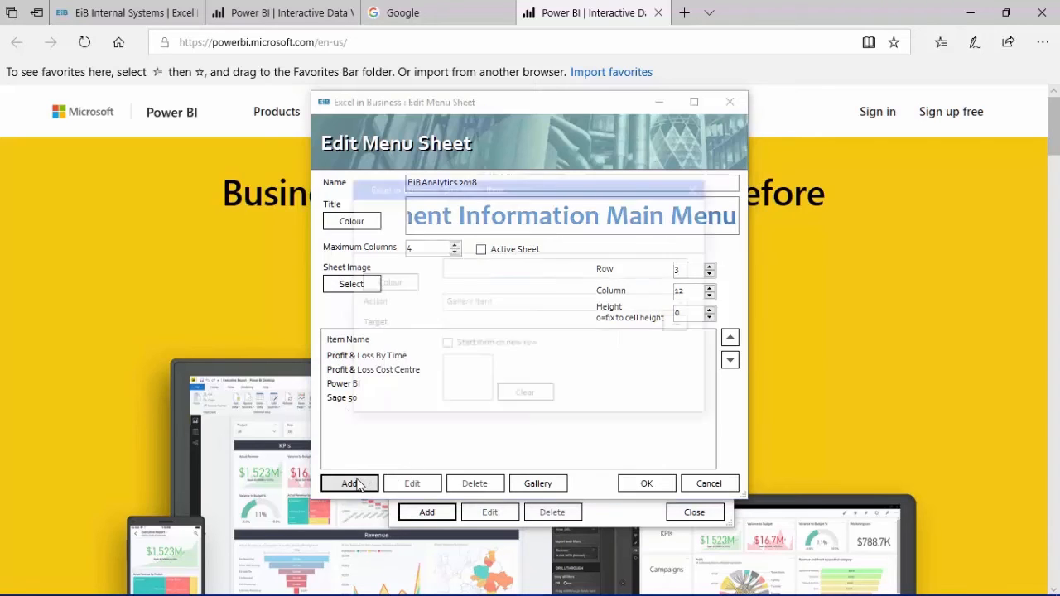
type("Gallery")
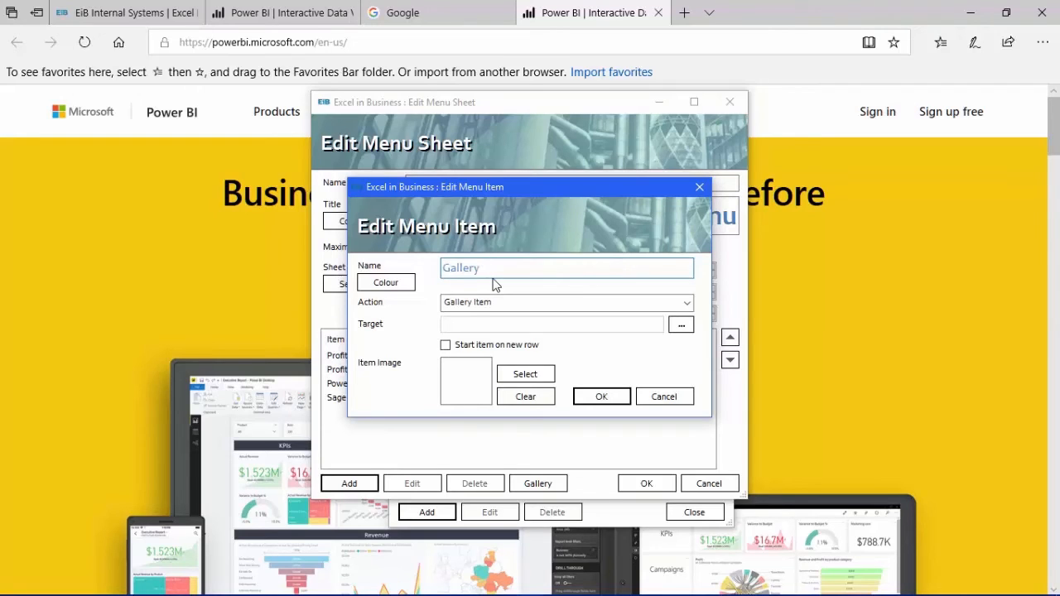
type("Standard Reports")
left_click(687, 304)
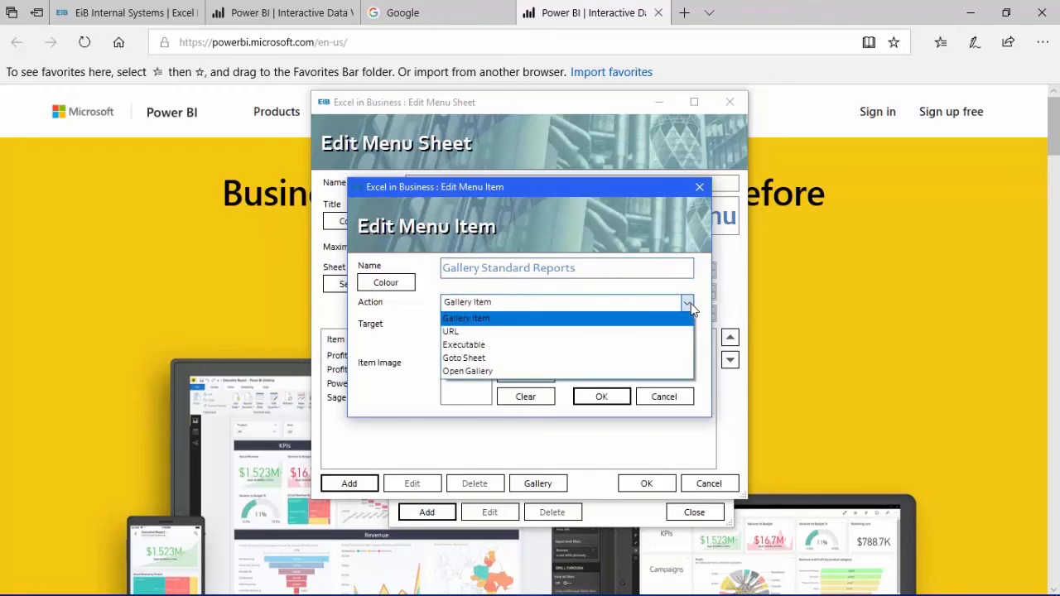
left_click(469, 373)
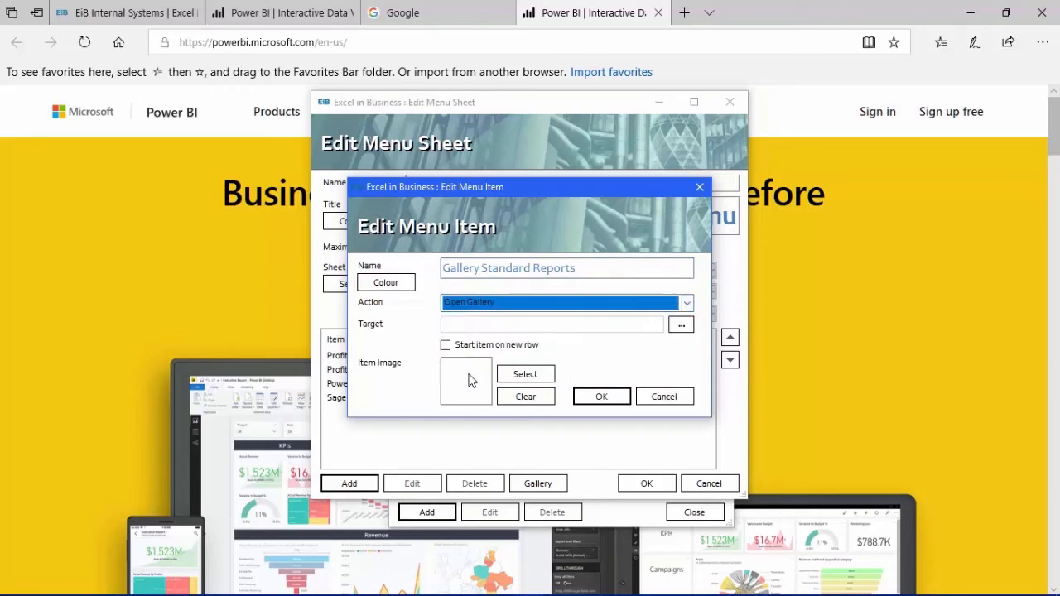
Step: Target the Gallery Standard Reports item at the 01.Standard Reports folder under 01.EiB Financial Analytics, 02.Financial Reports
left_click(681, 326)
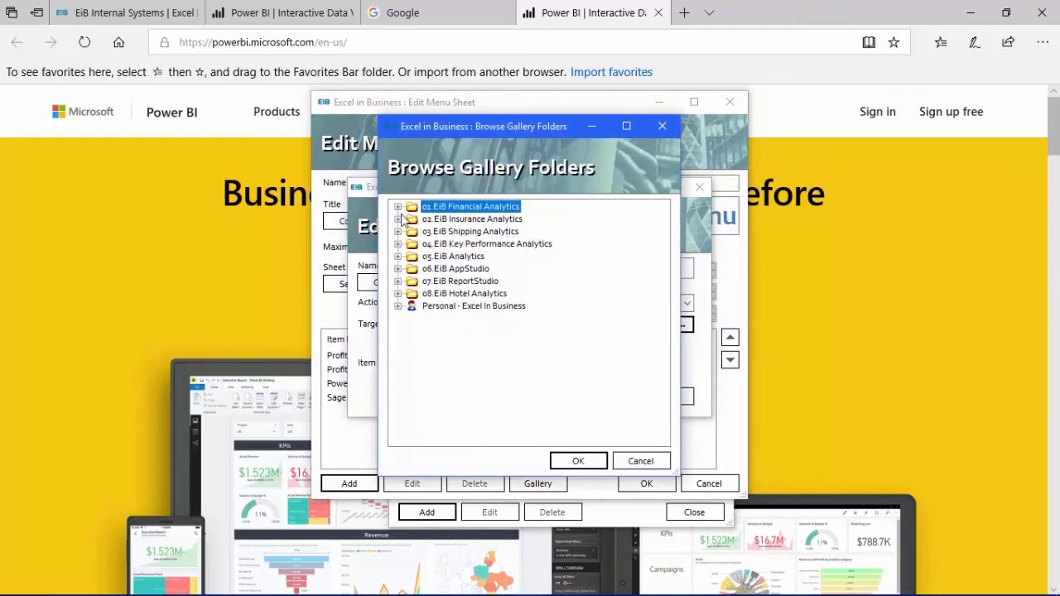
left_click(397, 208)
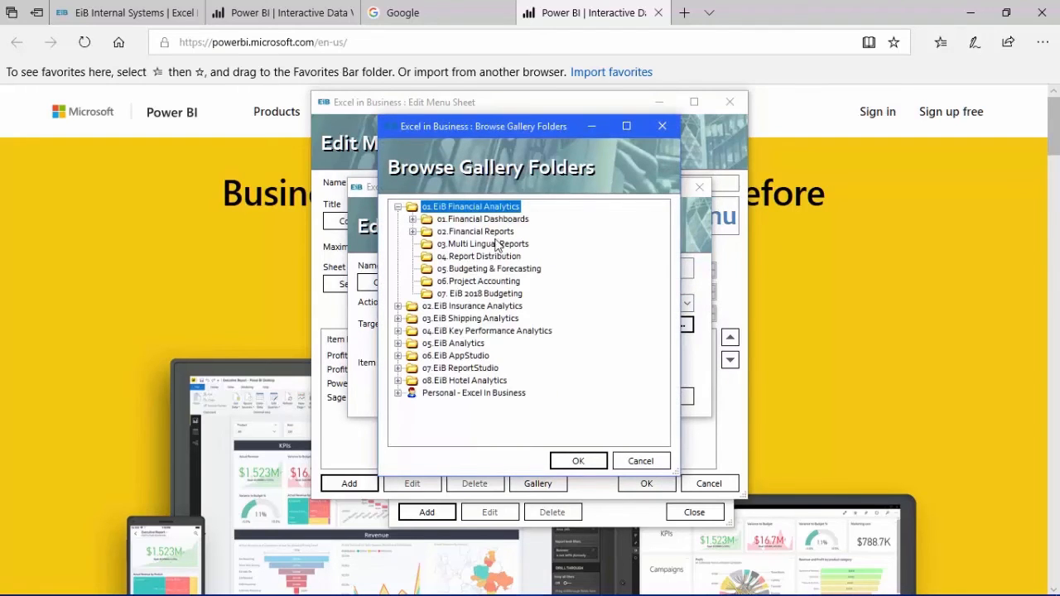
left_click(413, 220)
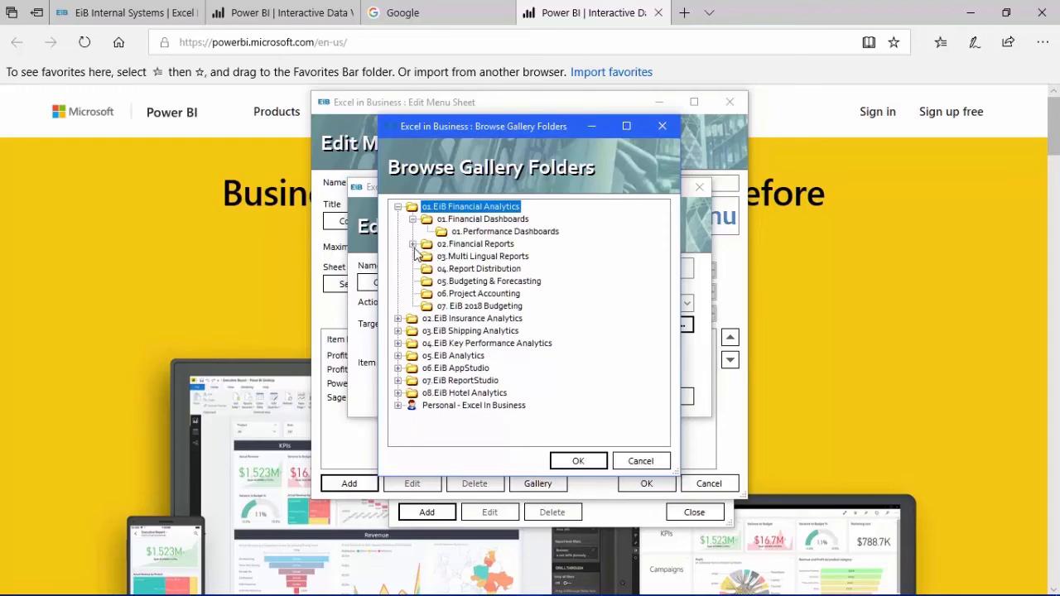
left_click(412, 245)
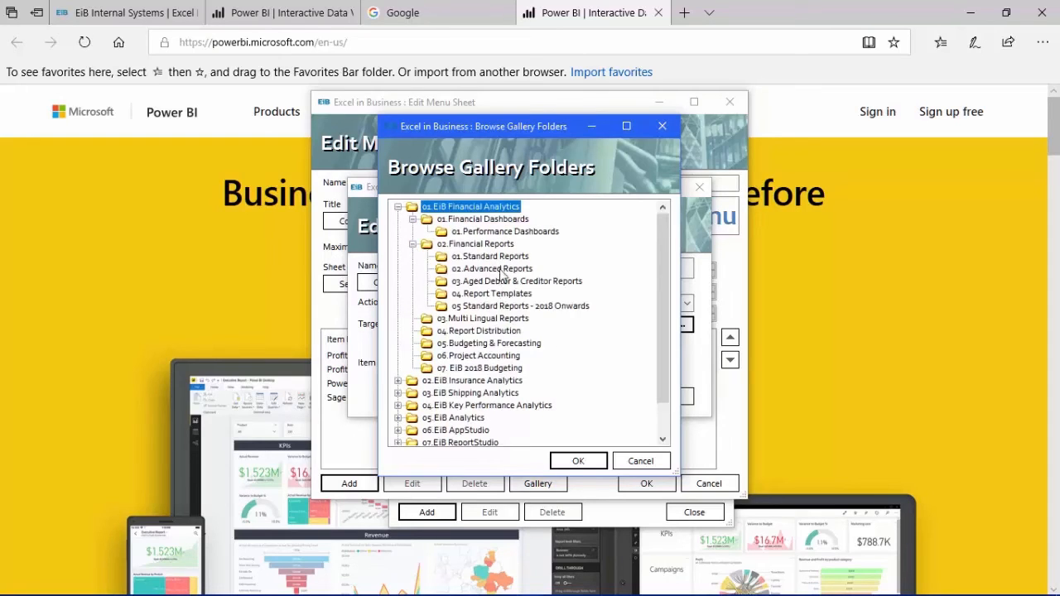
left_click(503, 259)
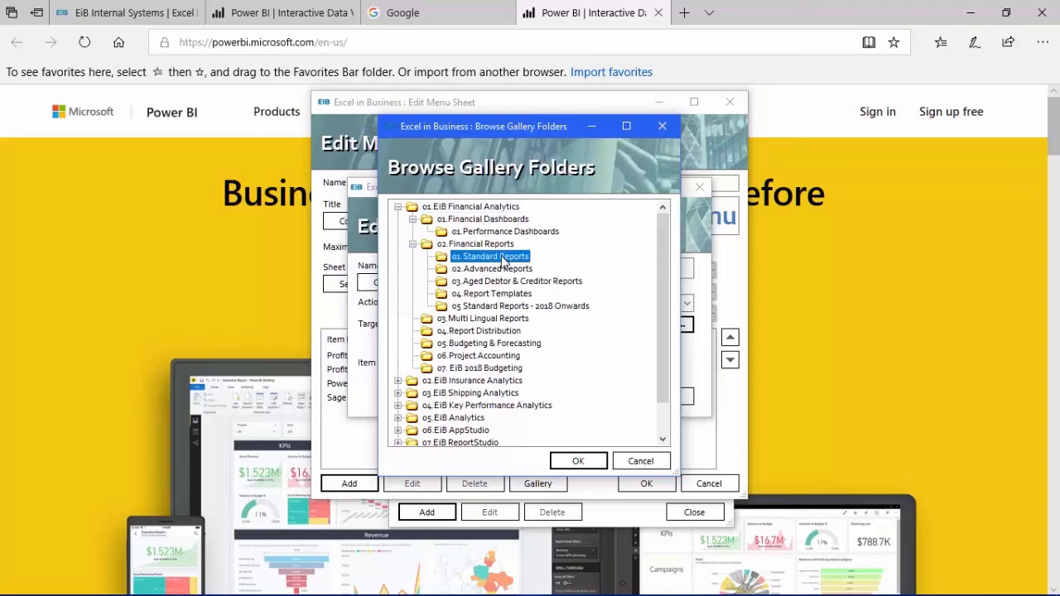
left_click(588, 462)
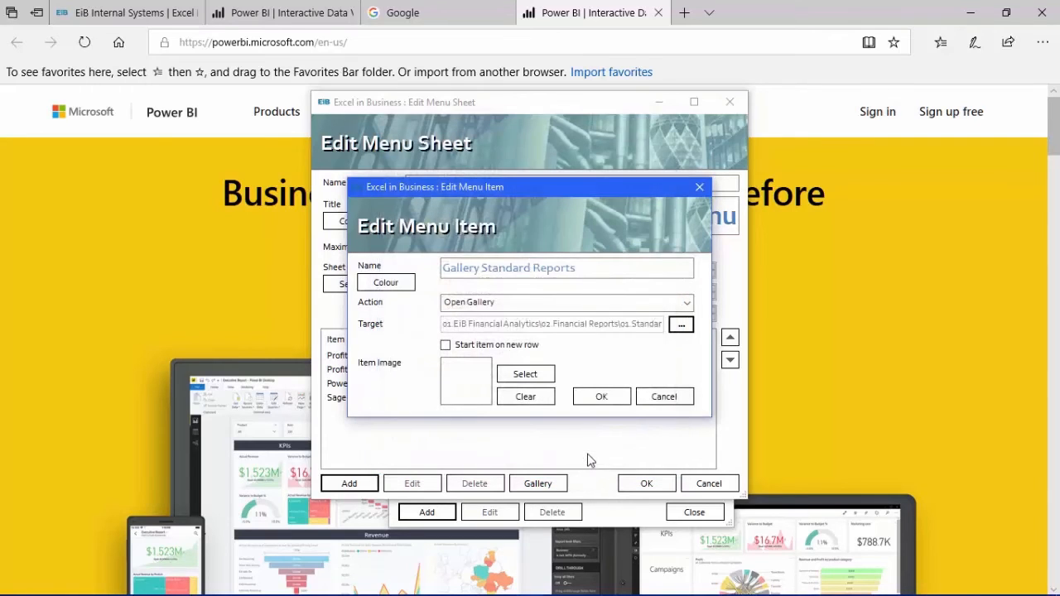
Step: Give the Gallery Standard Reports item the blue up-and-down arrows icon, start it on a new row, and save it
left_click(525, 375)
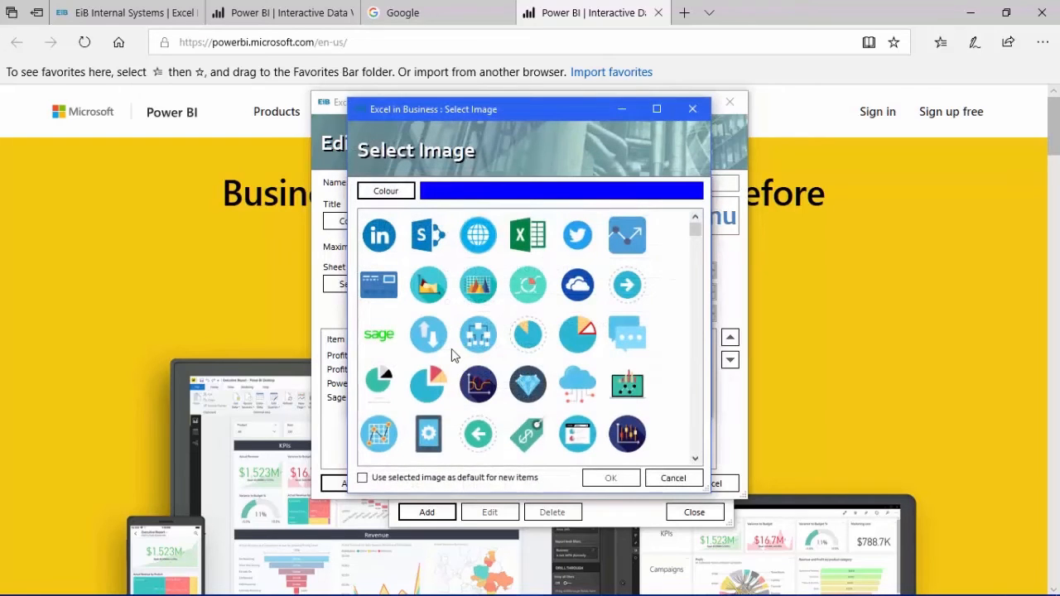
left_click(431, 345)
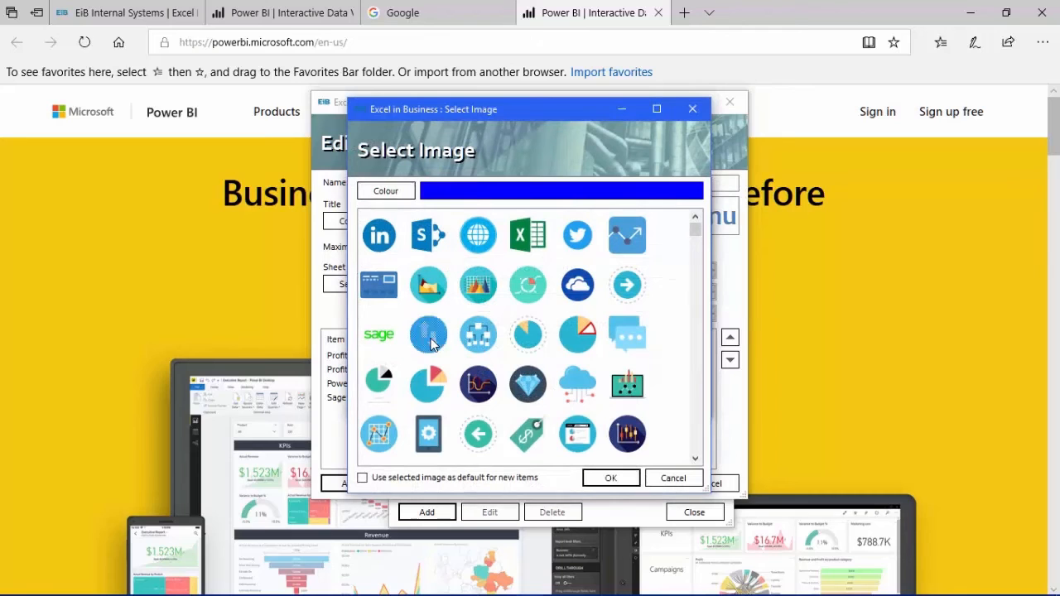
left_click(610, 478)
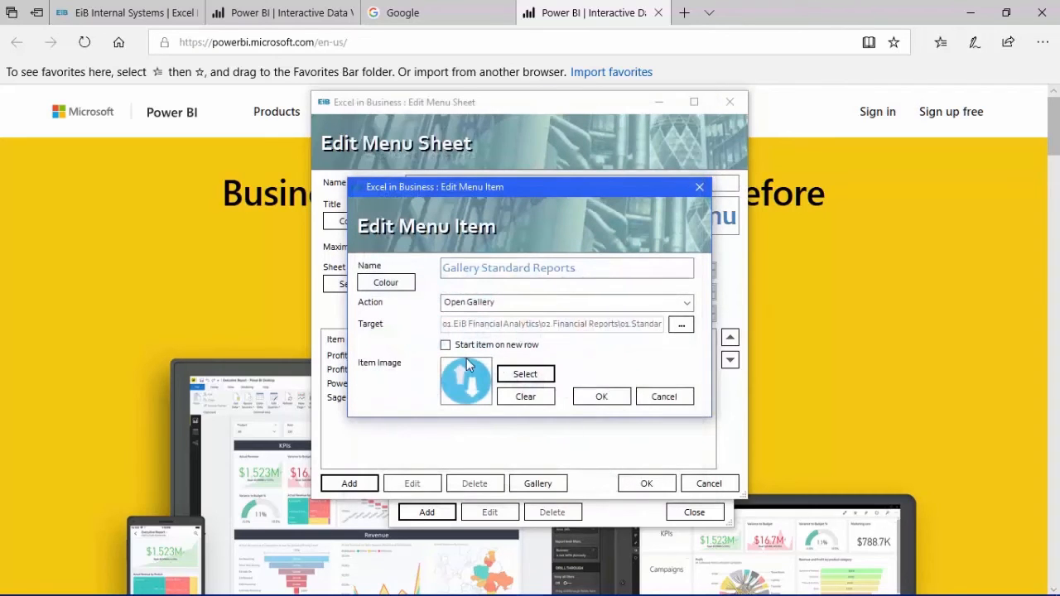
left_click(446, 346)
left_click(600, 398)
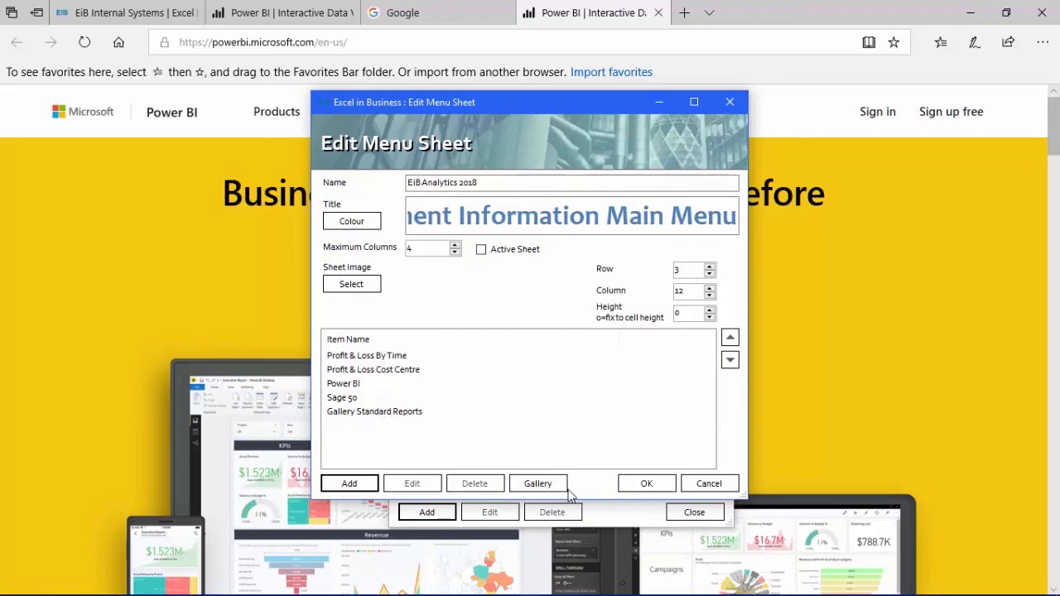
Step: Save the menu sheet and create the menu workbook, choosing the personal NewStuff gallery folder as its location
left_click(646, 484)
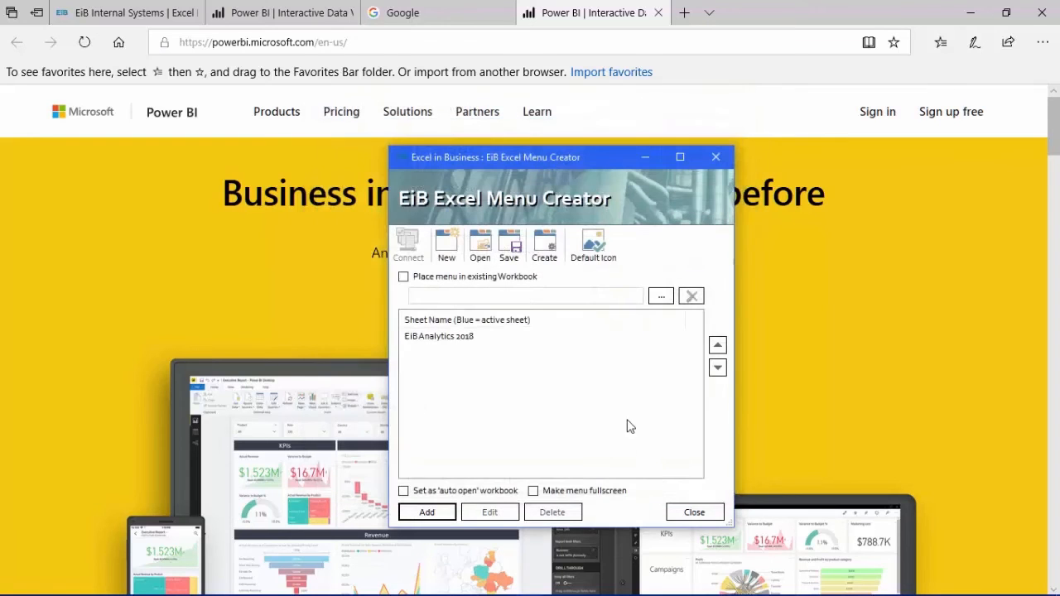
left_click(544, 252)
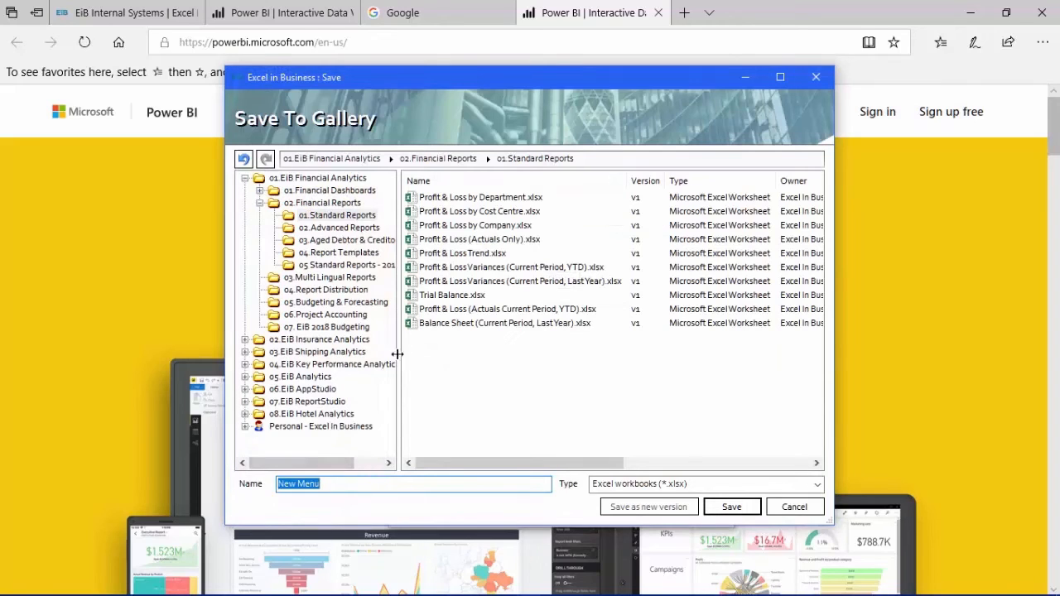
left_click(253, 427)
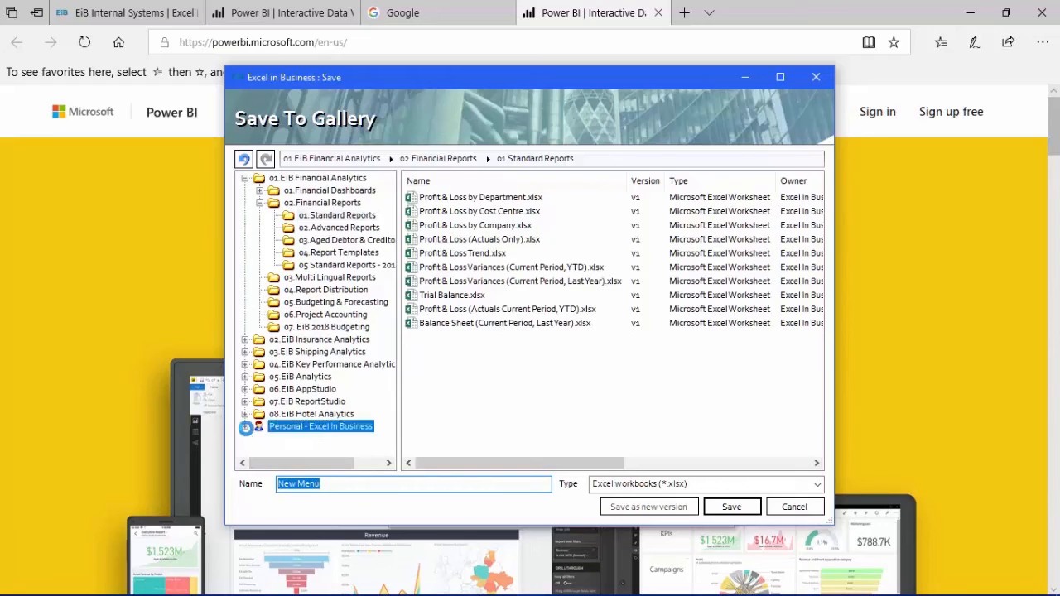
left_click(300, 440)
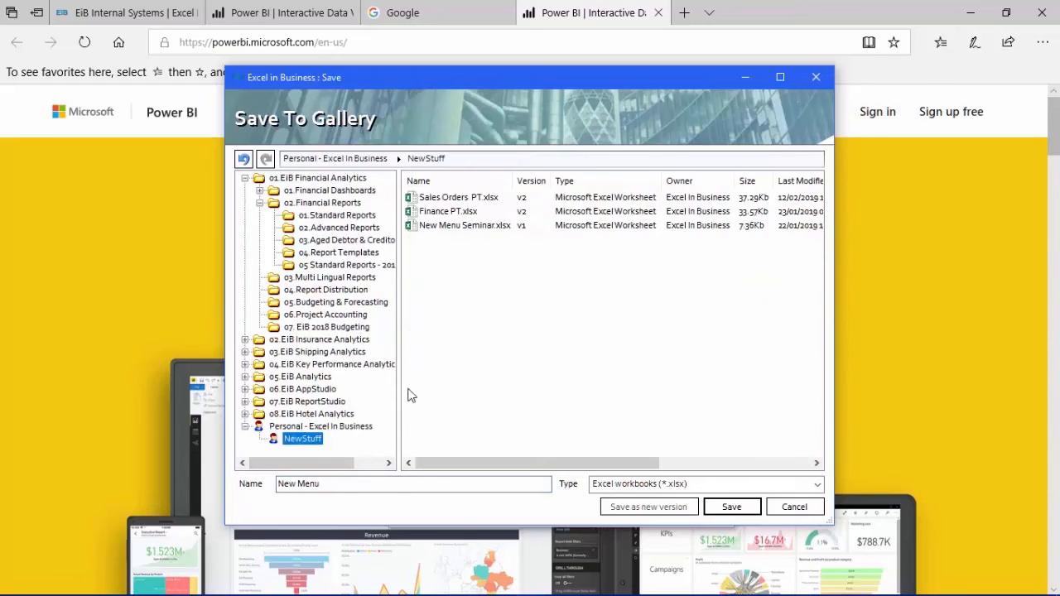
Step: Name the menu workbook EiB 2018 Main Menu and save it to the gallery
left_click(278, 486)
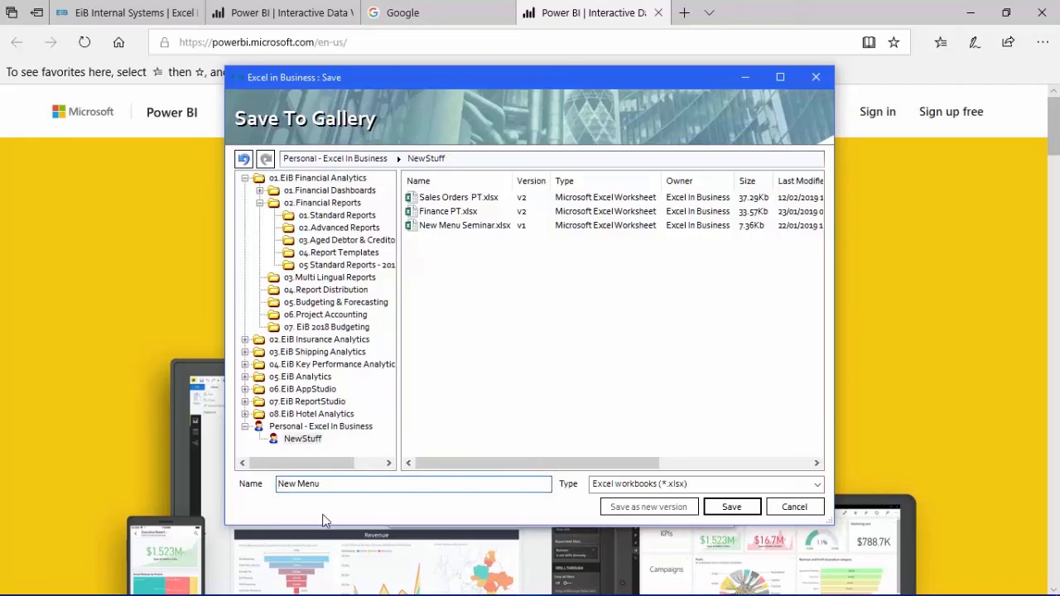
type("EiB 2018")
key("Delete")
key("Delete")
key("Delete")
type("Main")
key("Return")
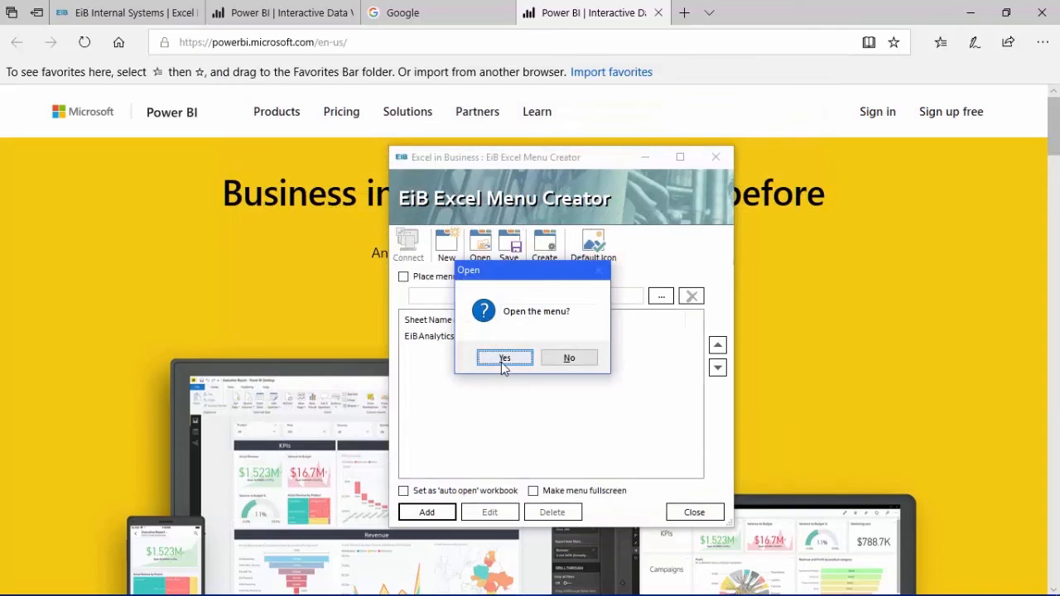
Step: Open the newly created menu and test its Profit & Loss By Time item, closing the report without saving
left_click(502, 362)
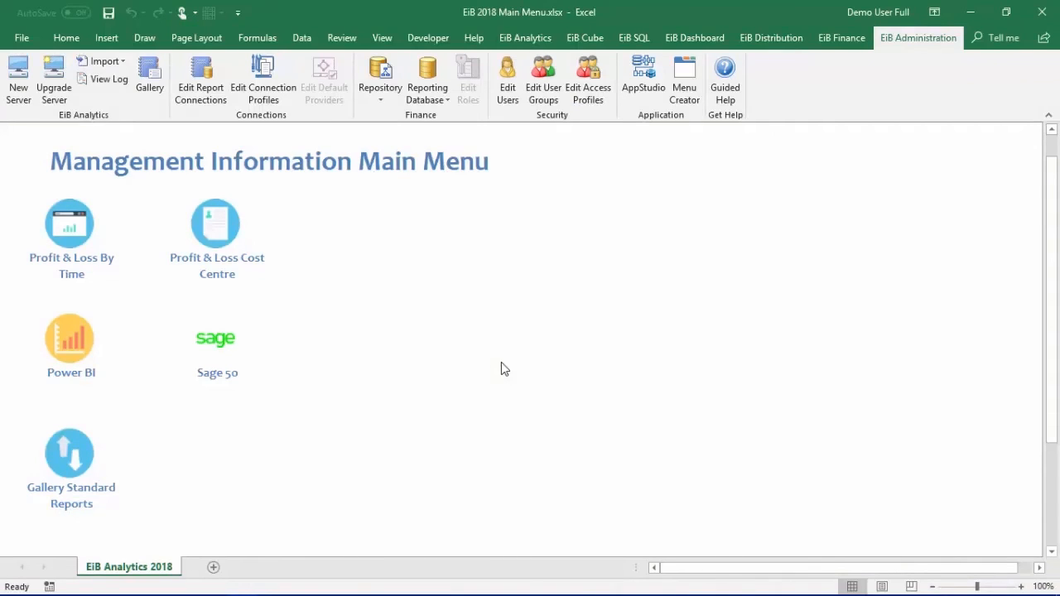
left_click(60, 271)
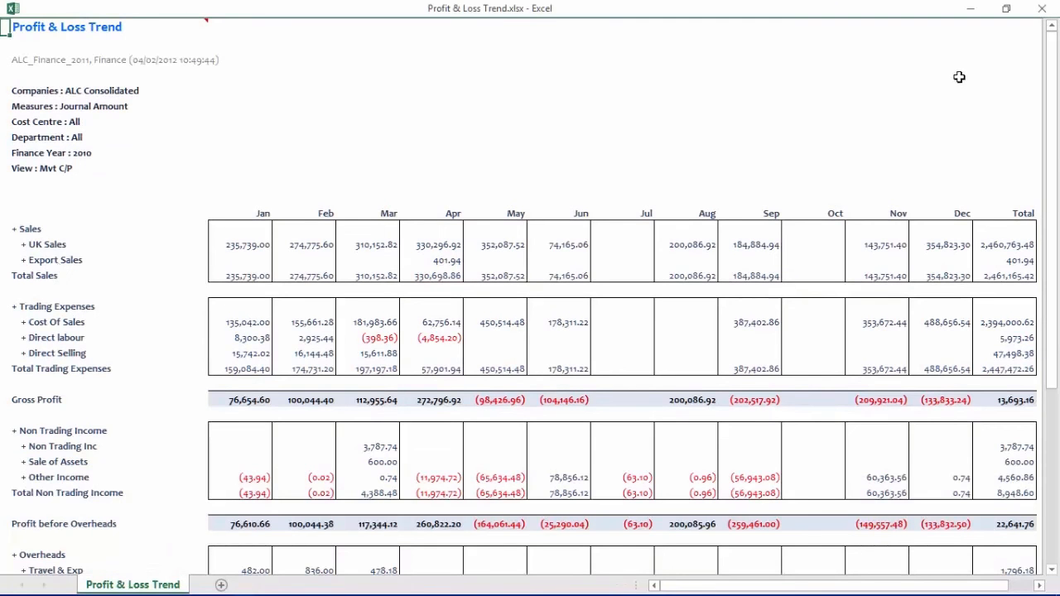
left_click(1042, 8)
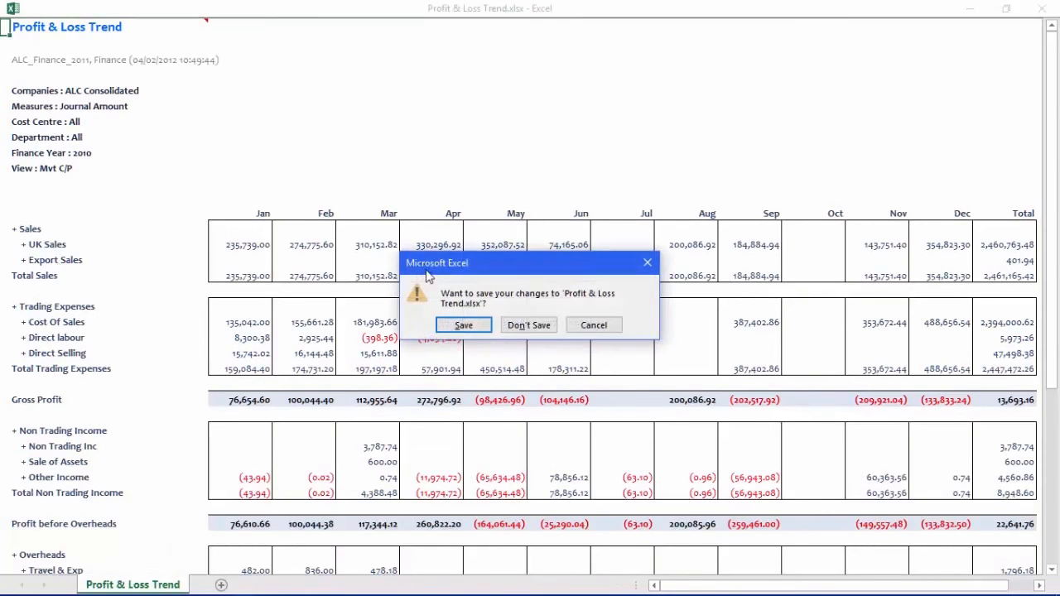
left_click(539, 330)
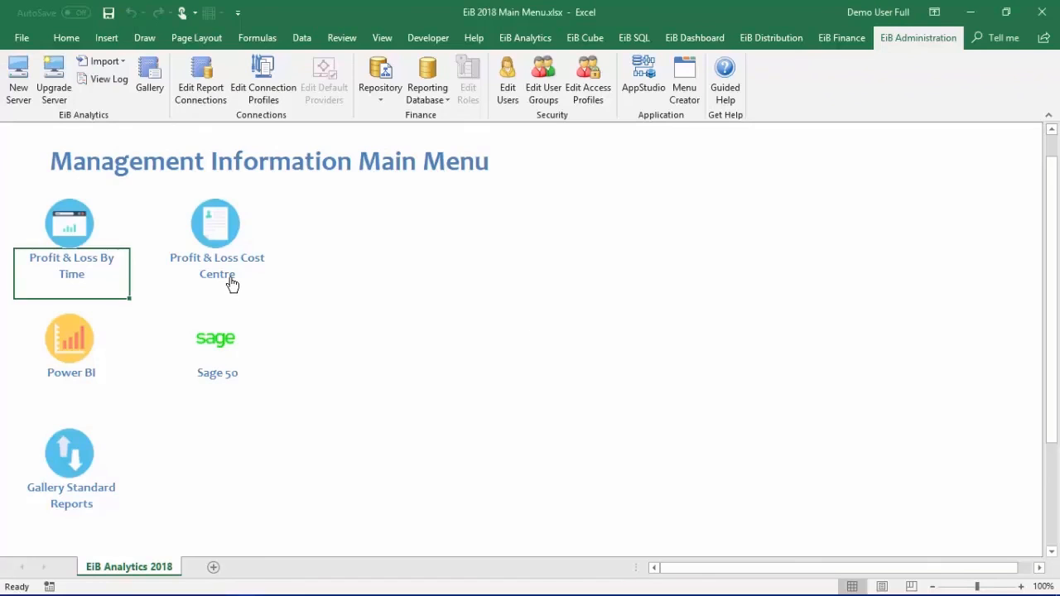
Step: Test the Profit & Loss Cost Centre menu item and close its report without saving
left_click(232, 284)
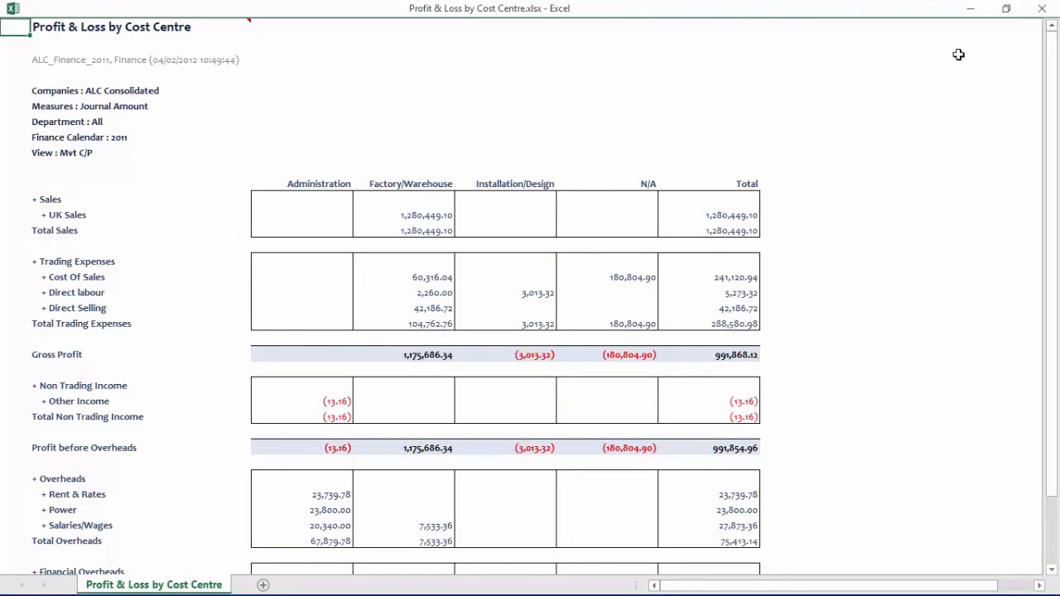
left_click(1042, 8)
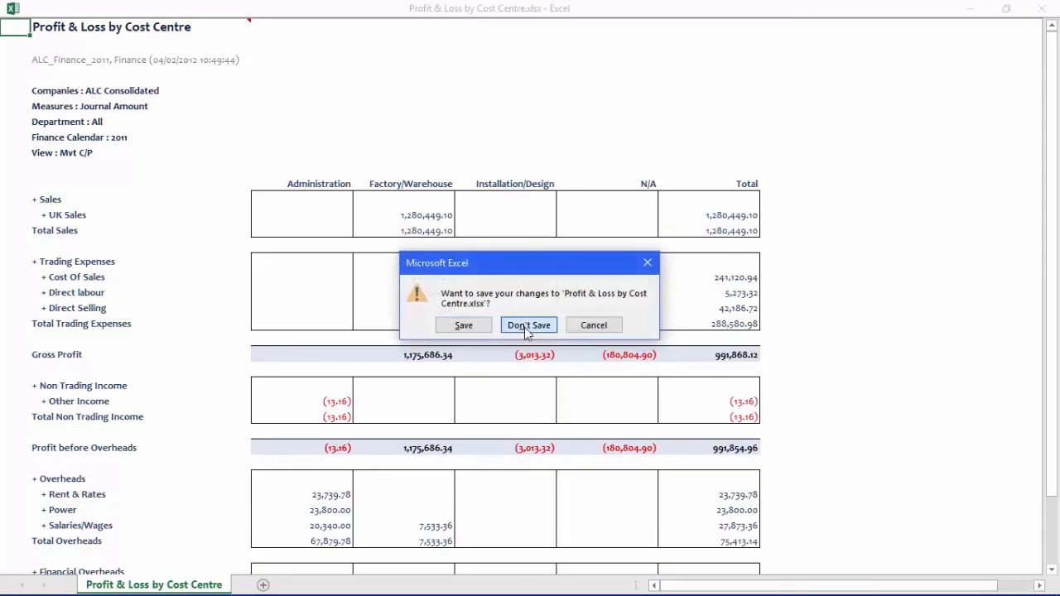
left_click(527, 326)
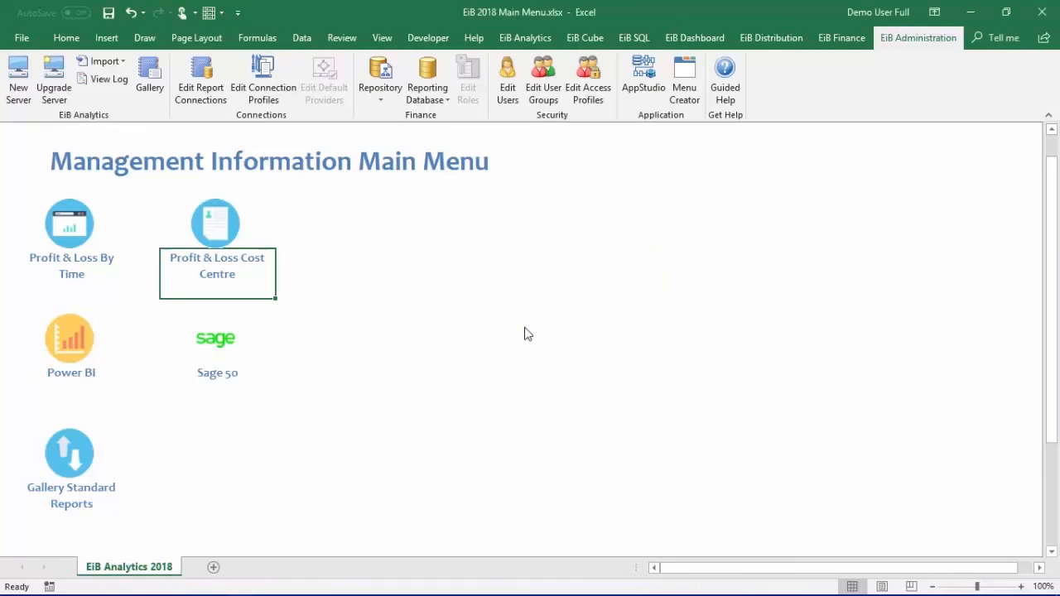
Step: Test the menu's Power BI and Sage 50 links, minimising the browser and cancelling the Sage company selection
left_click(74, 378)
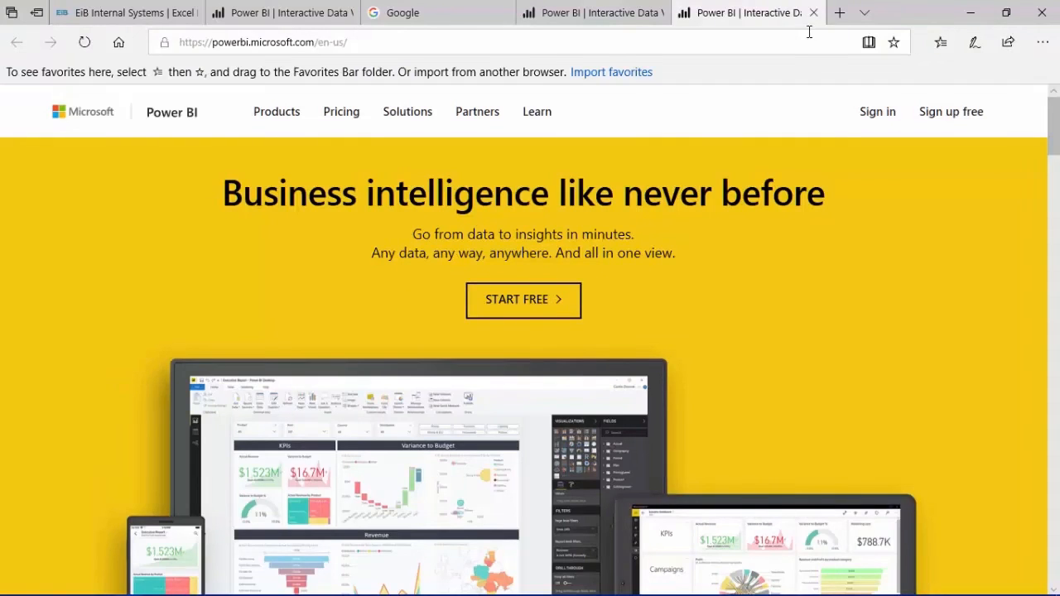
left_click(970, 13)
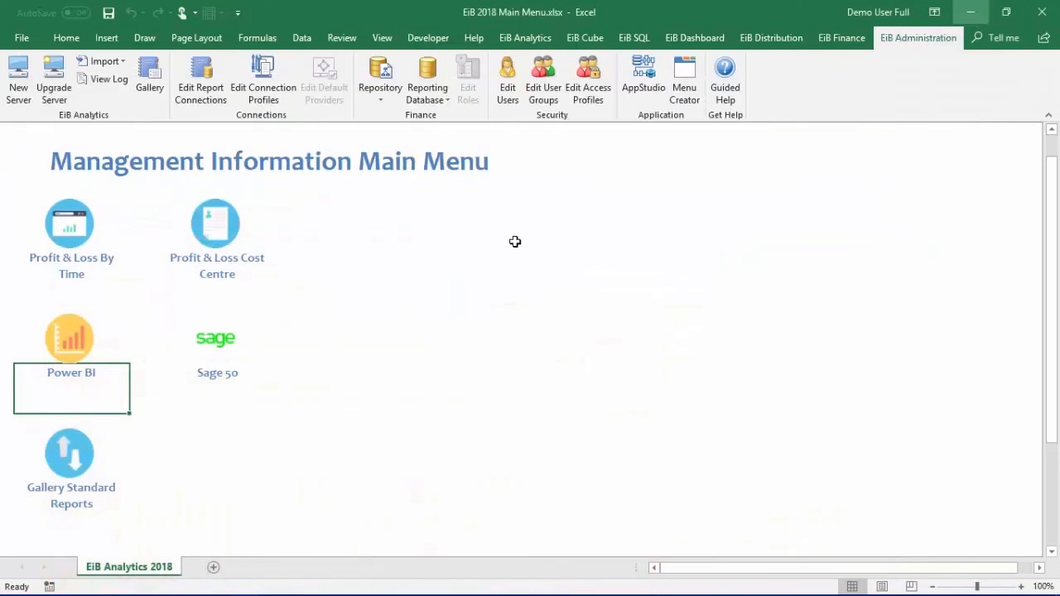
left_click(222, 383)
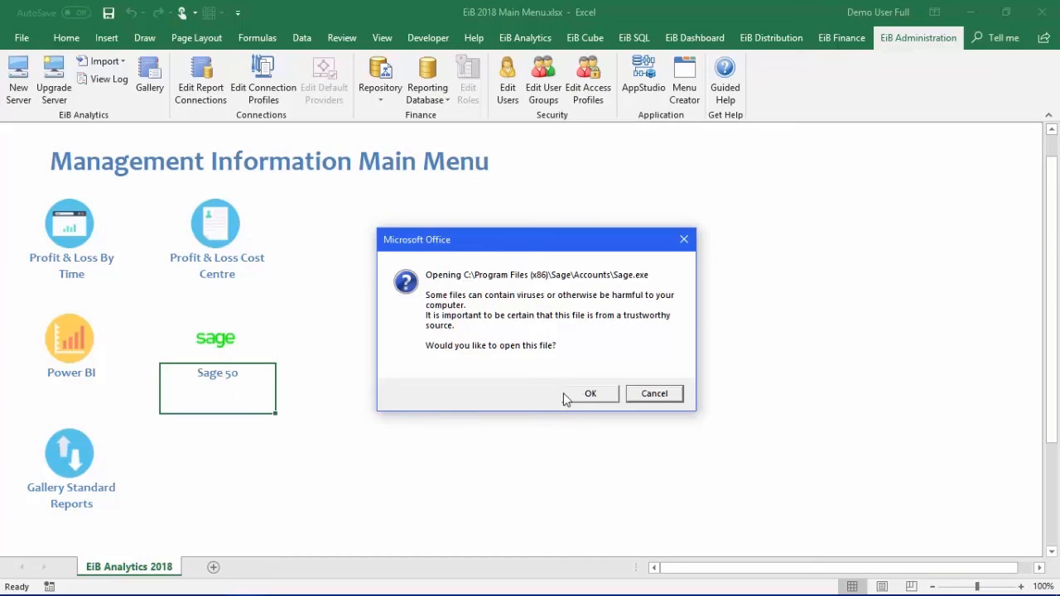
left_click(592, 396)
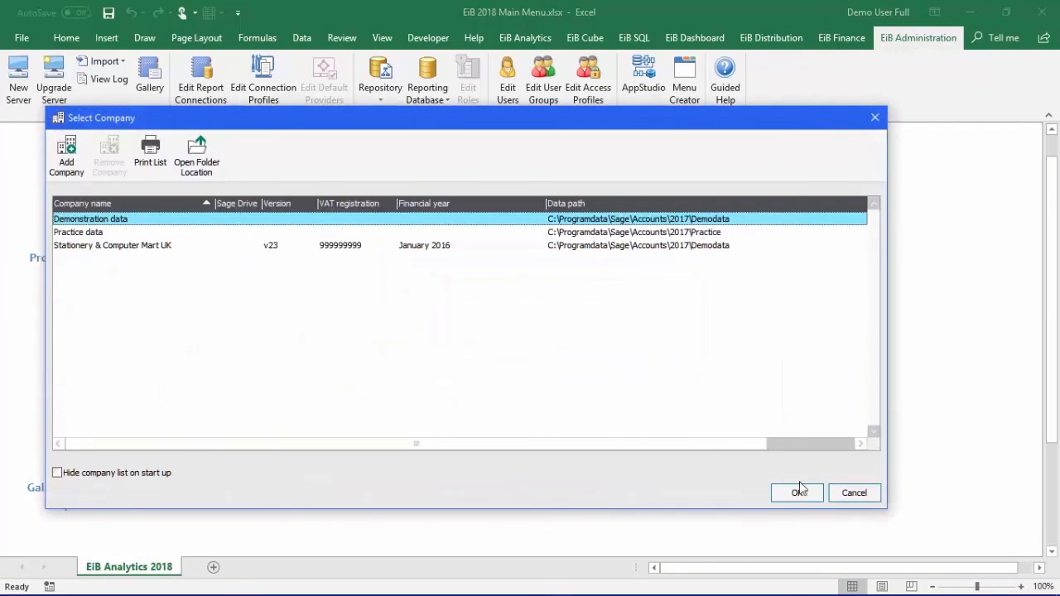
left_click(842, 498)
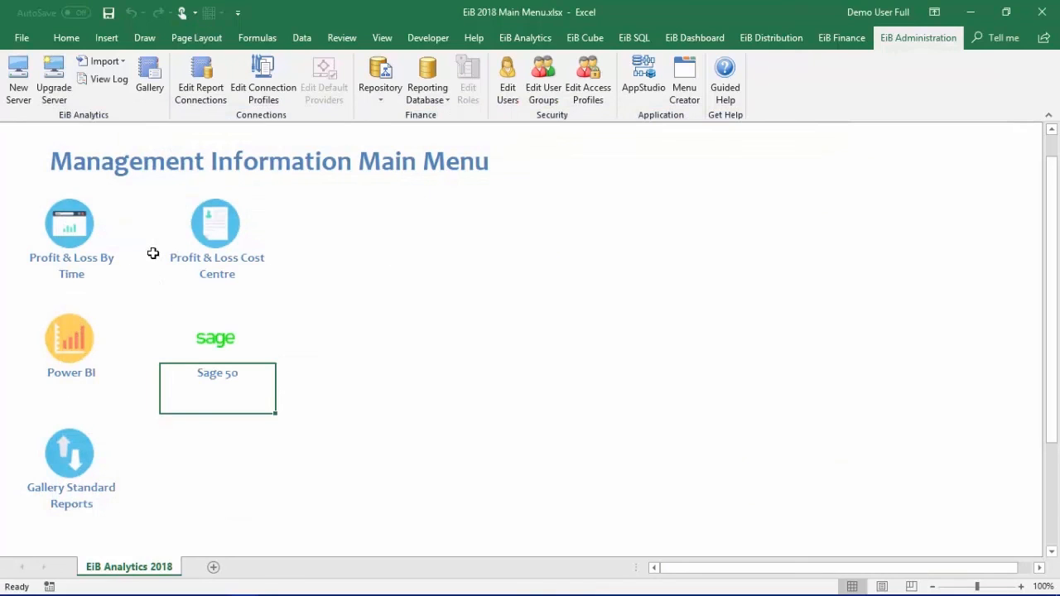
Step: Test the Gallery Standard Reports menu item, select Trial Balance.xlsx in the folder it opens, and close the Gallery Explorer
left_click(73, 511)
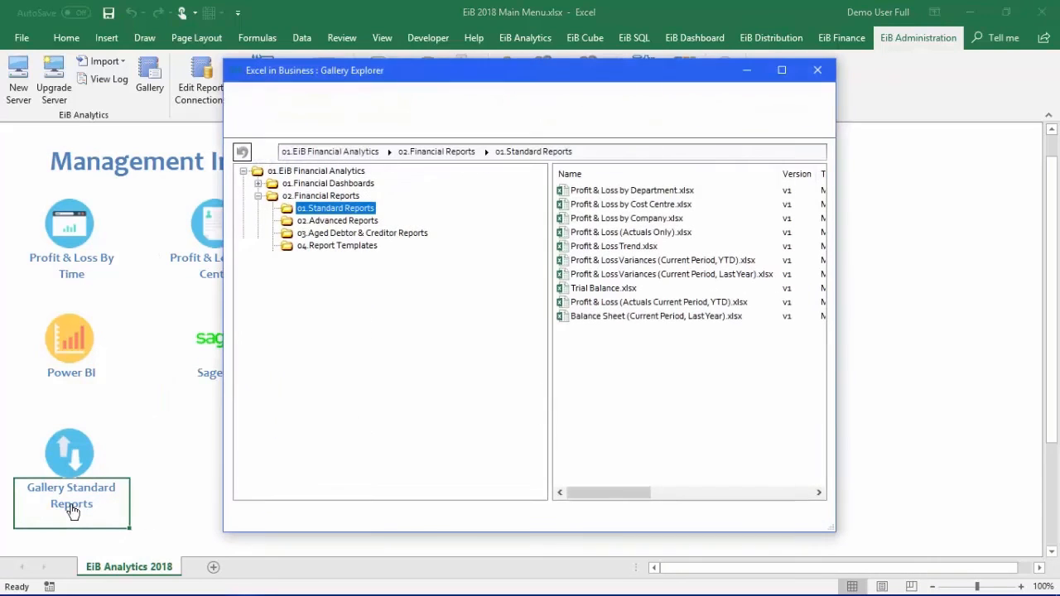
left_click(588, 290)
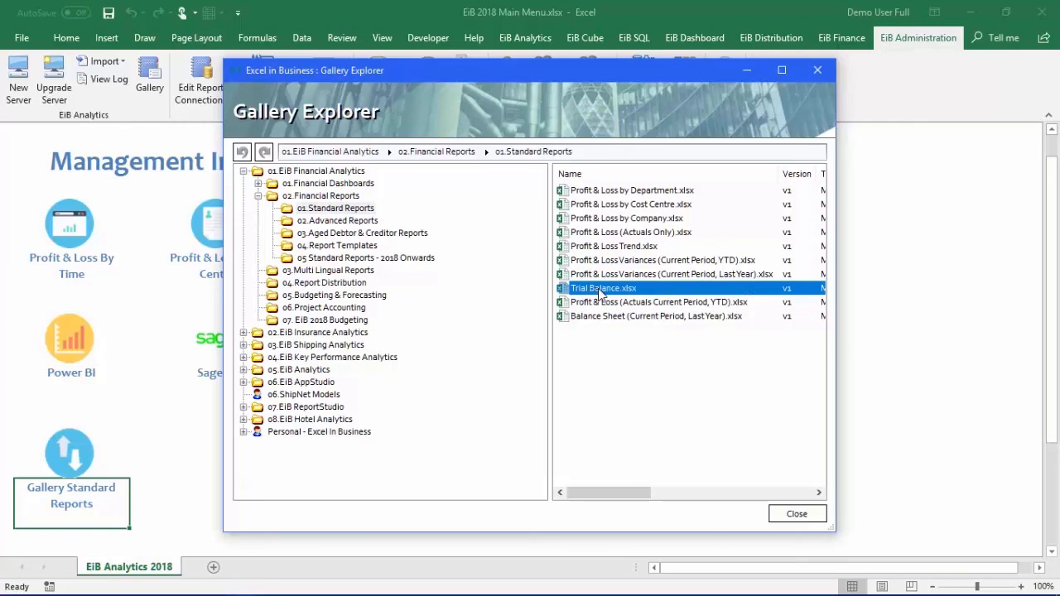
left_click(799, 512)
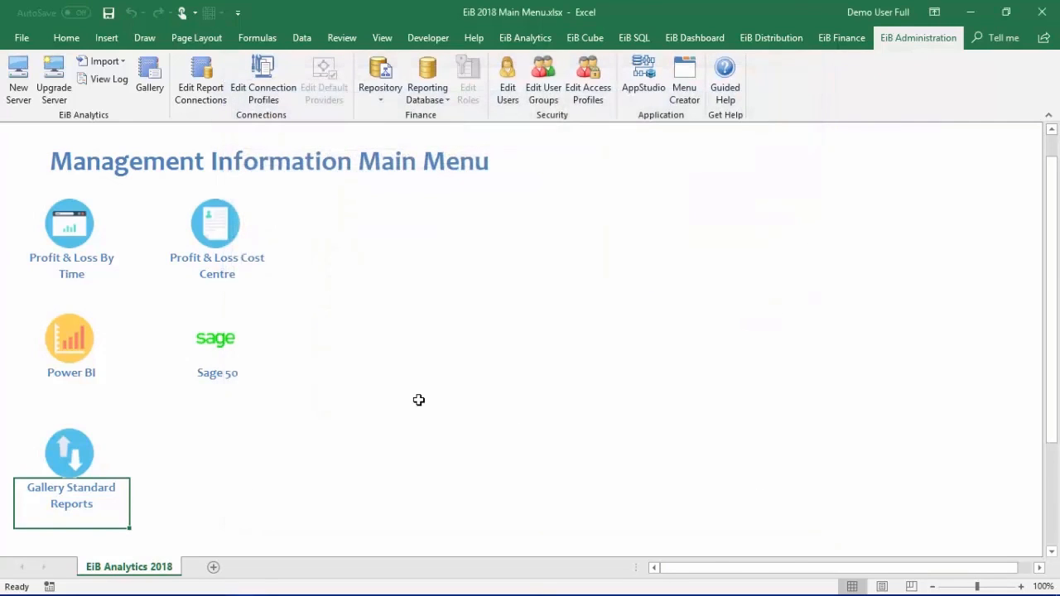